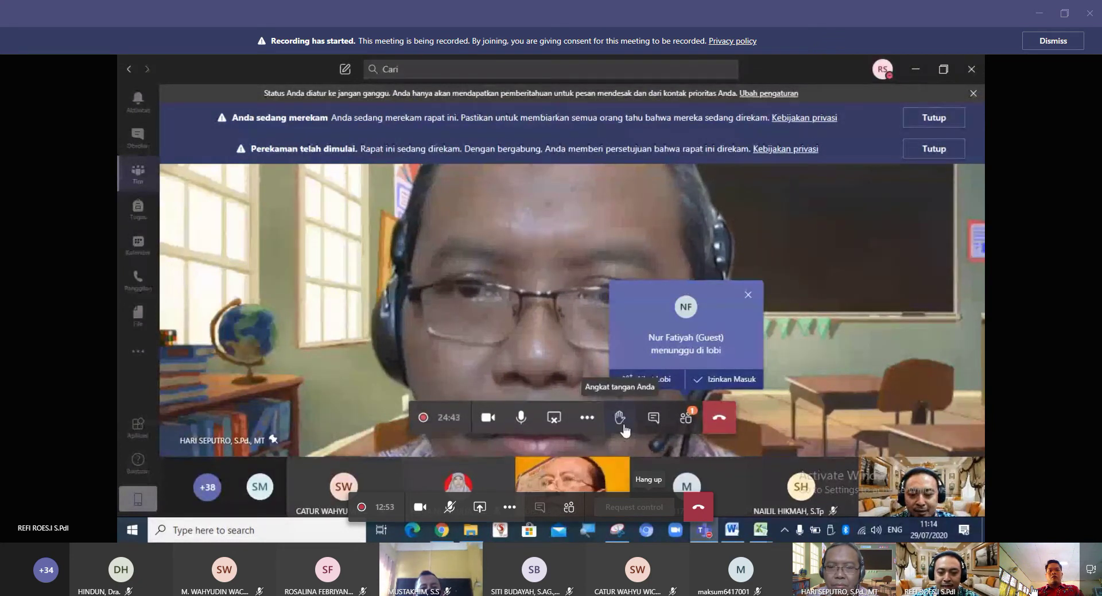
Show the meeting's participants list, which counts 47 people.
click(654, 419)
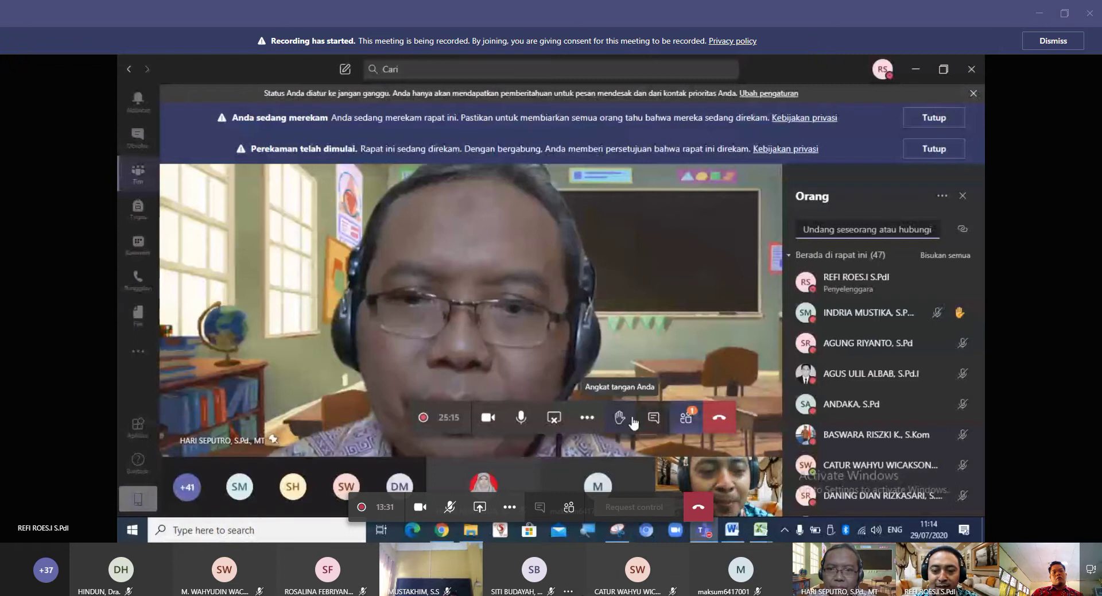
Look over the meeting's participant tiles while two attendees raise hands.
mouse_move(633, 591)
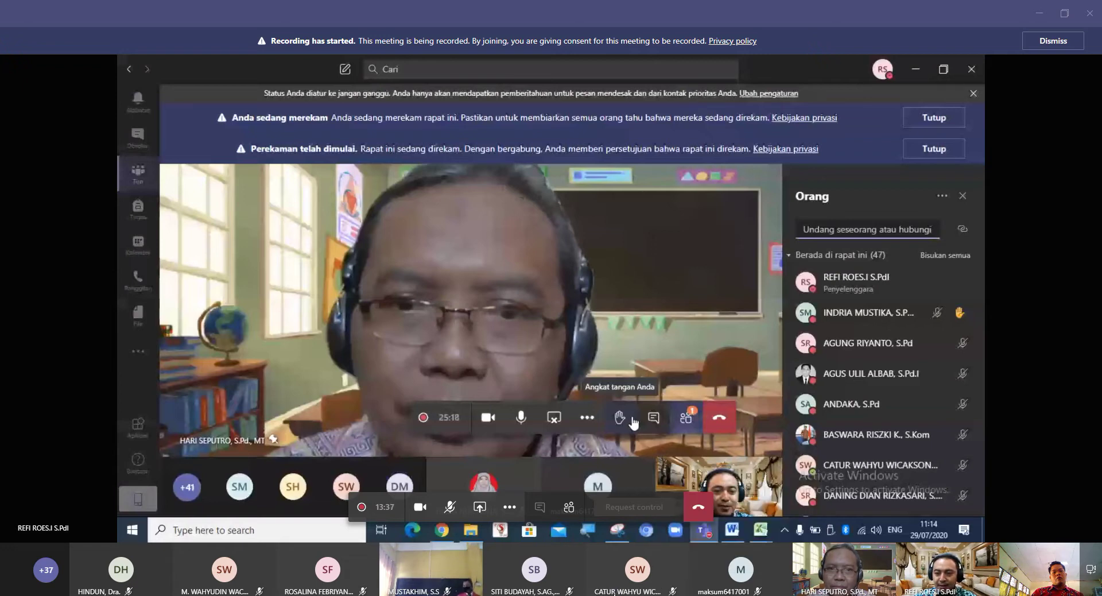
mouse_move(741, 583)
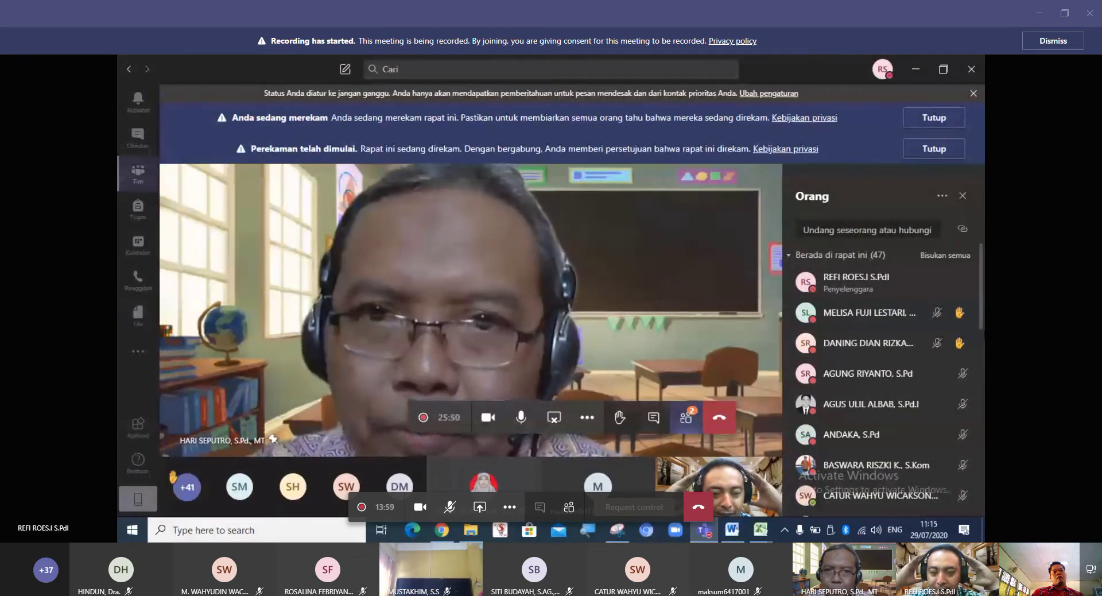
mouse_move(536, 574)
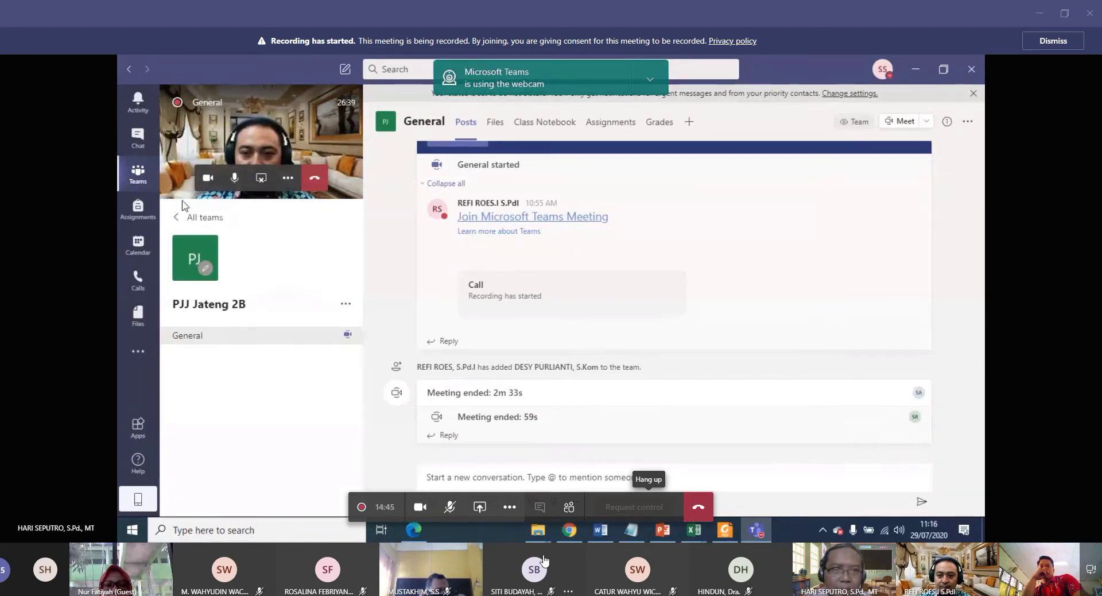
Open and close the Share tray and the More actions menu in the meeting controls.
click(480, 508)
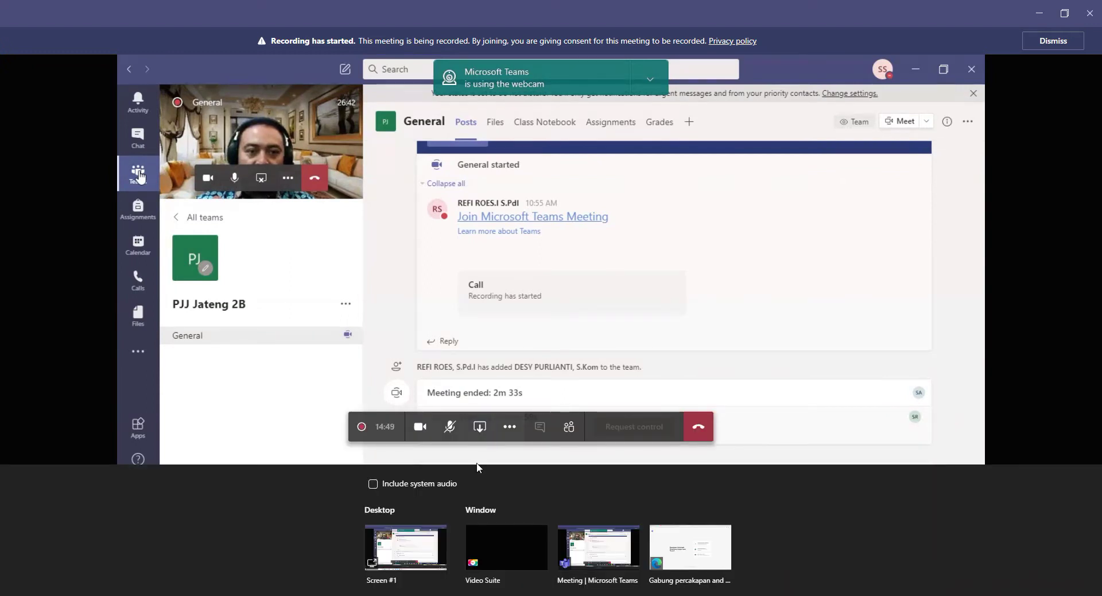
click(480, 429)
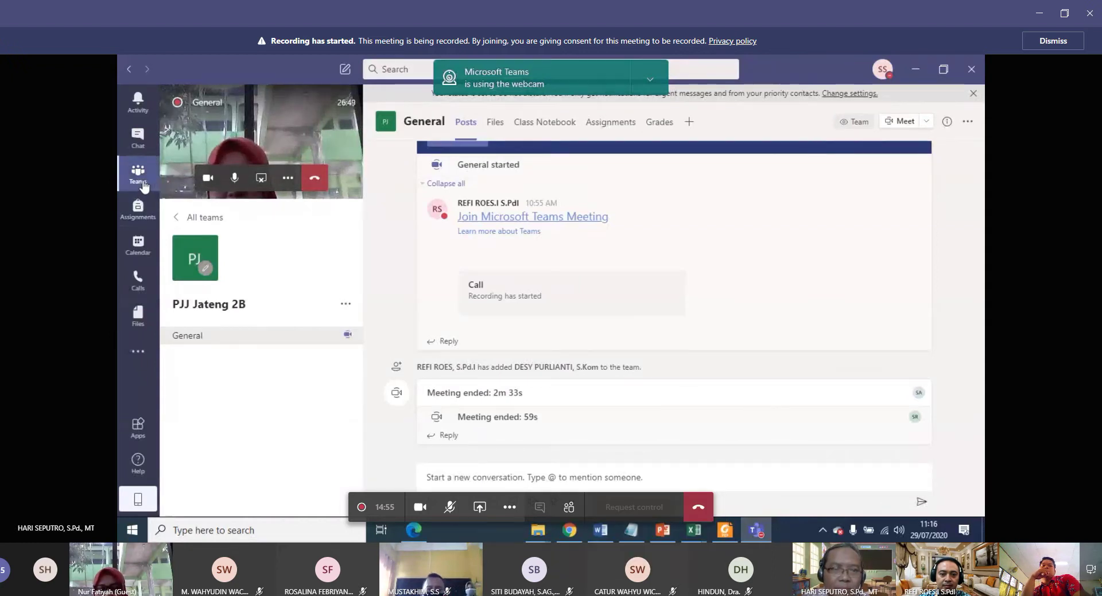
click(287, 180)
click(287, 180)
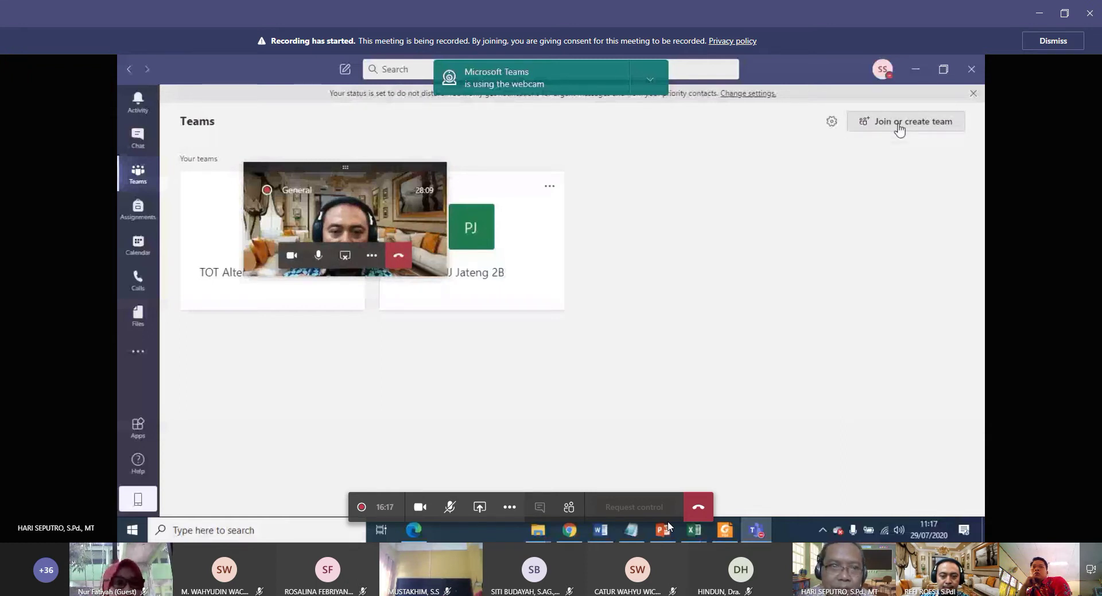
Begin joining or creating a new team from the Teams overview.
click(900, 127)
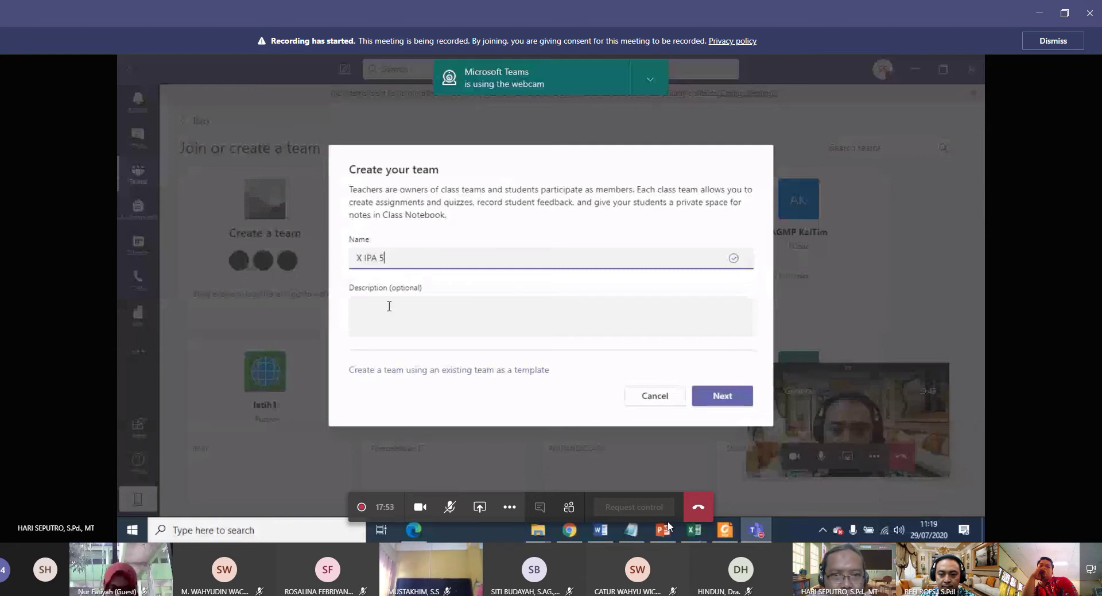
Give X IPA 5 the description 'Mate pelajaran IPA kelas X IPA 5' and create the team.
click(389, 306)
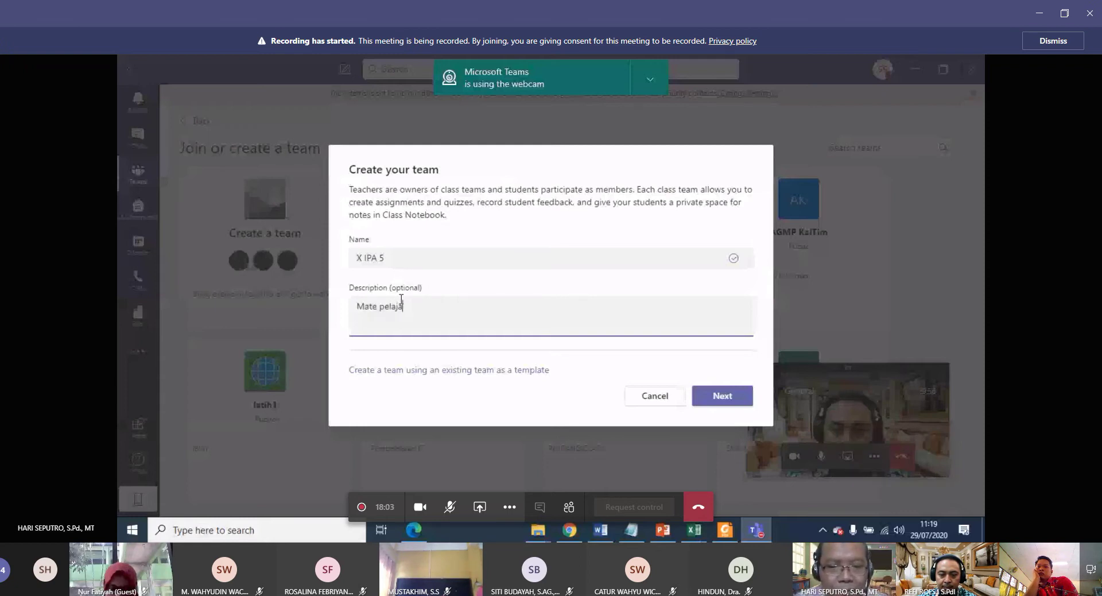
text(PA k)
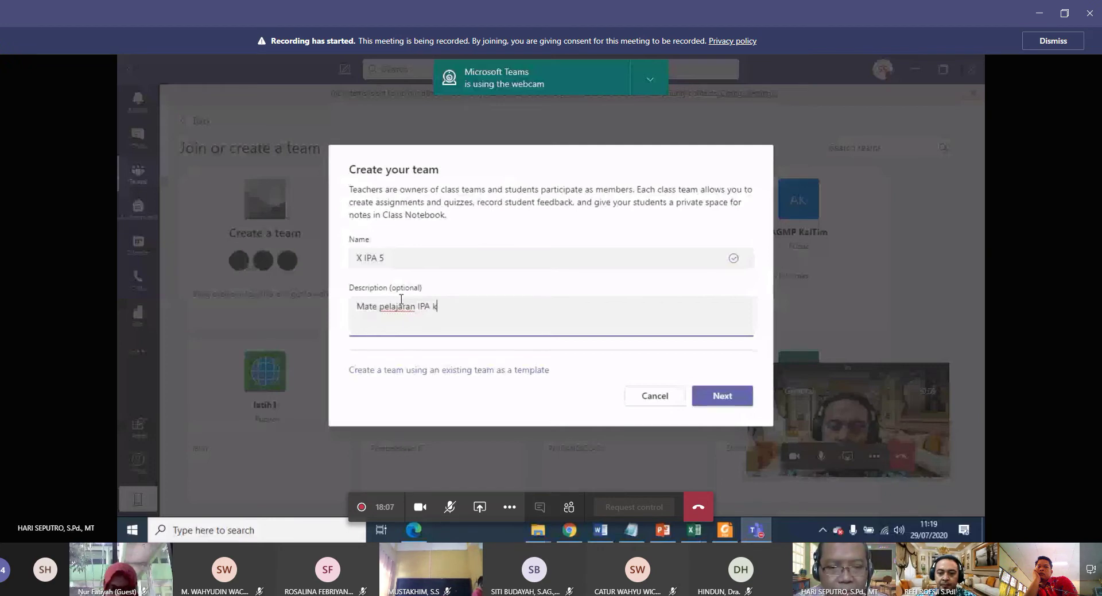
text(elas )
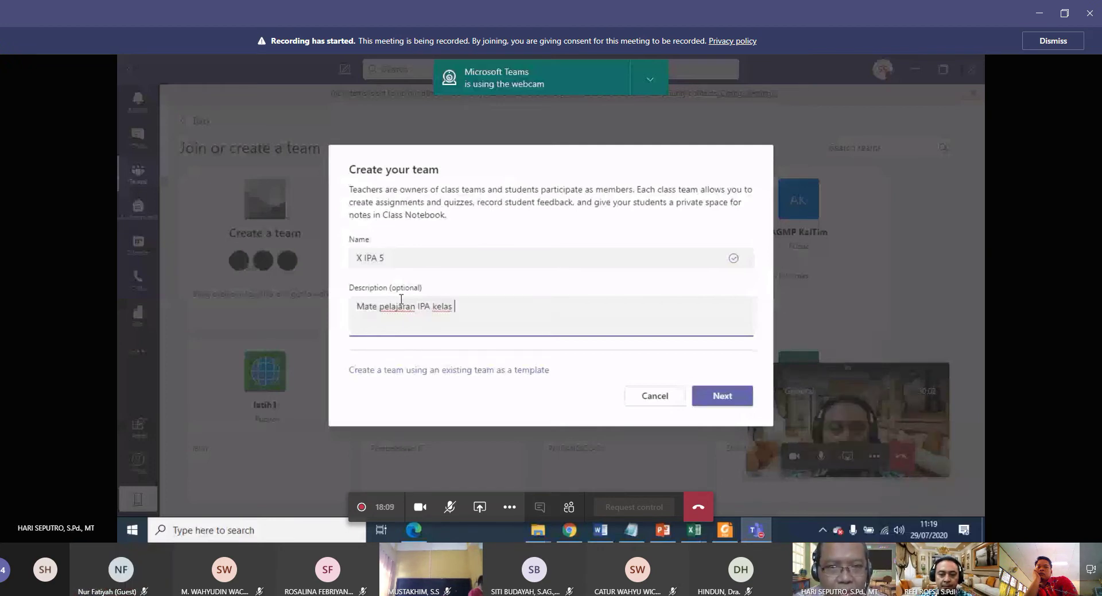
text(X I)
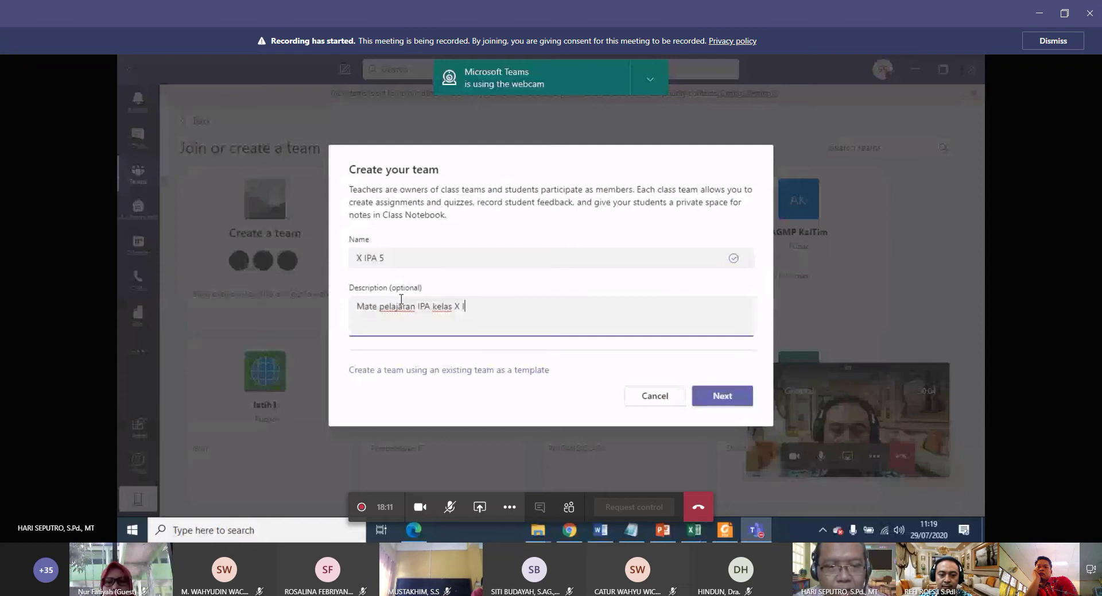
text(PA 5)
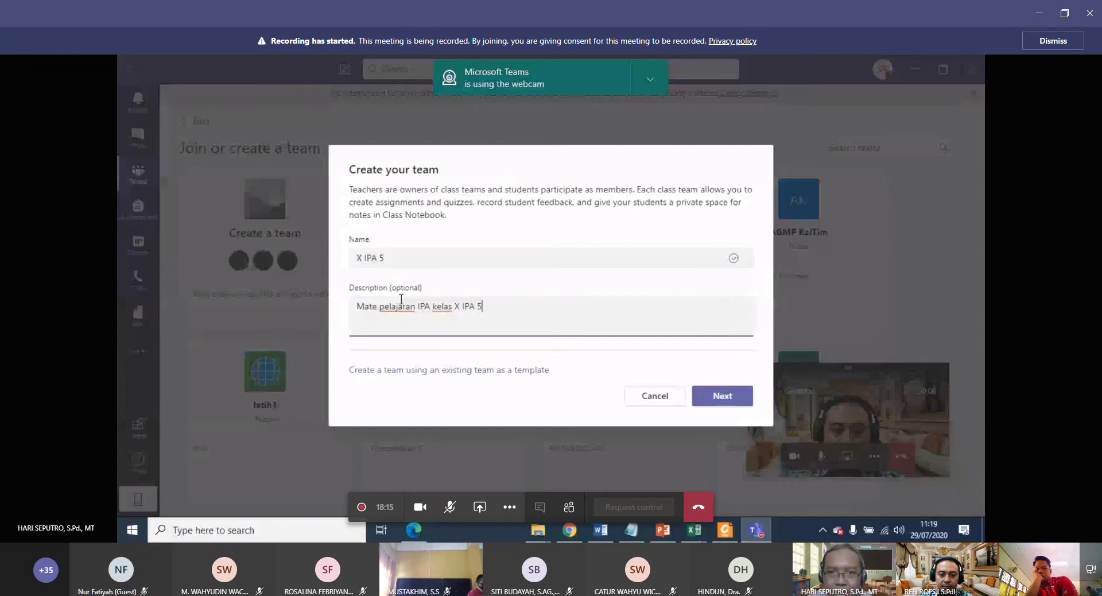
click(725, 398)
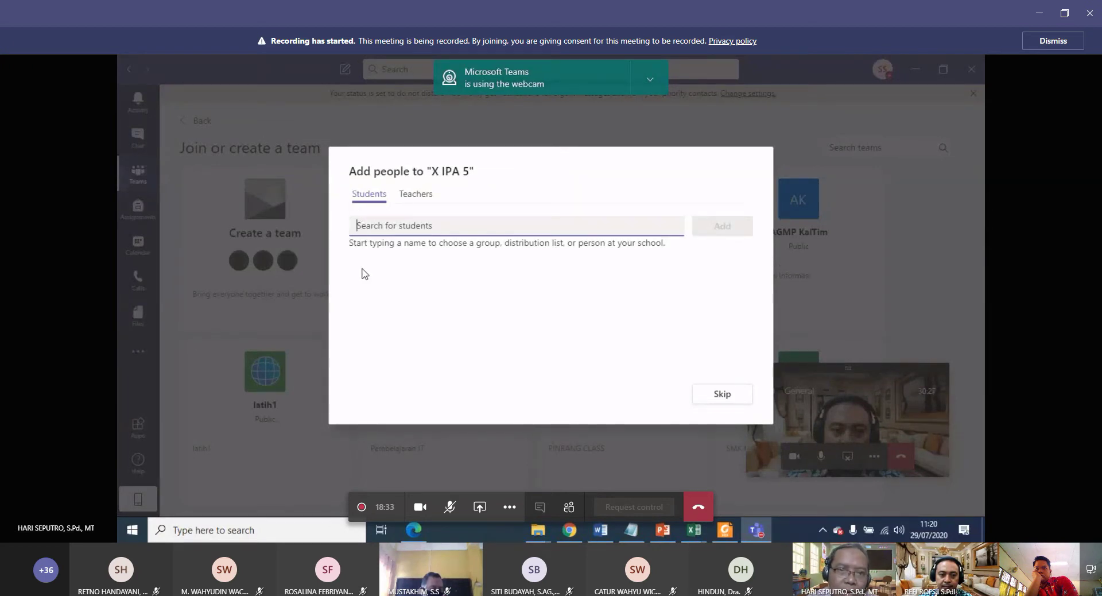
Search for the co-teacher by name, add them to X IPA 5, then go to Students.
click(422, 199)
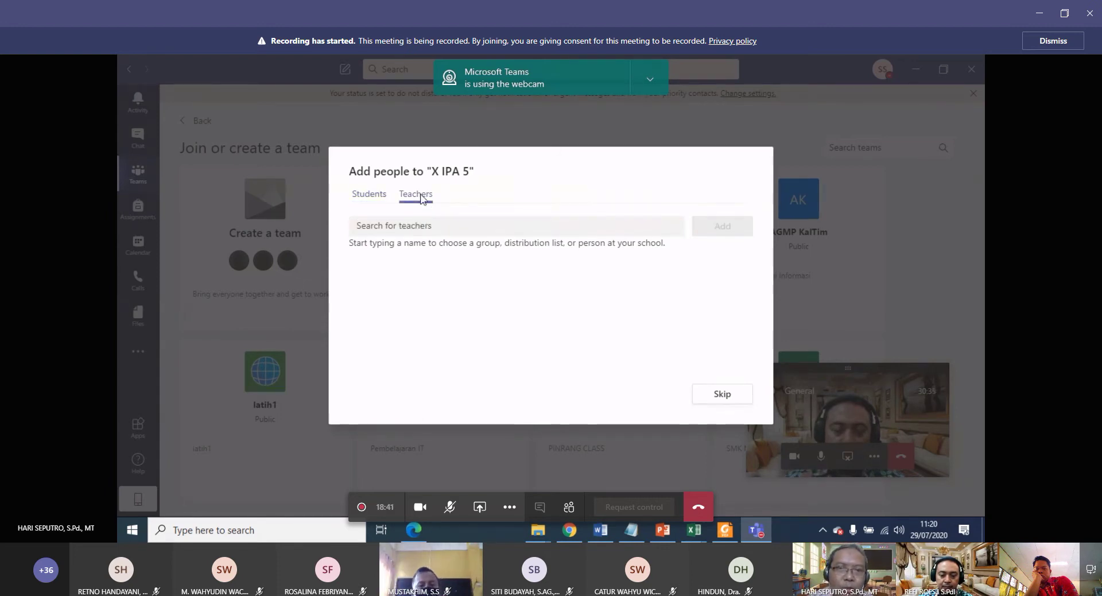
click(417, 226)
text(r)
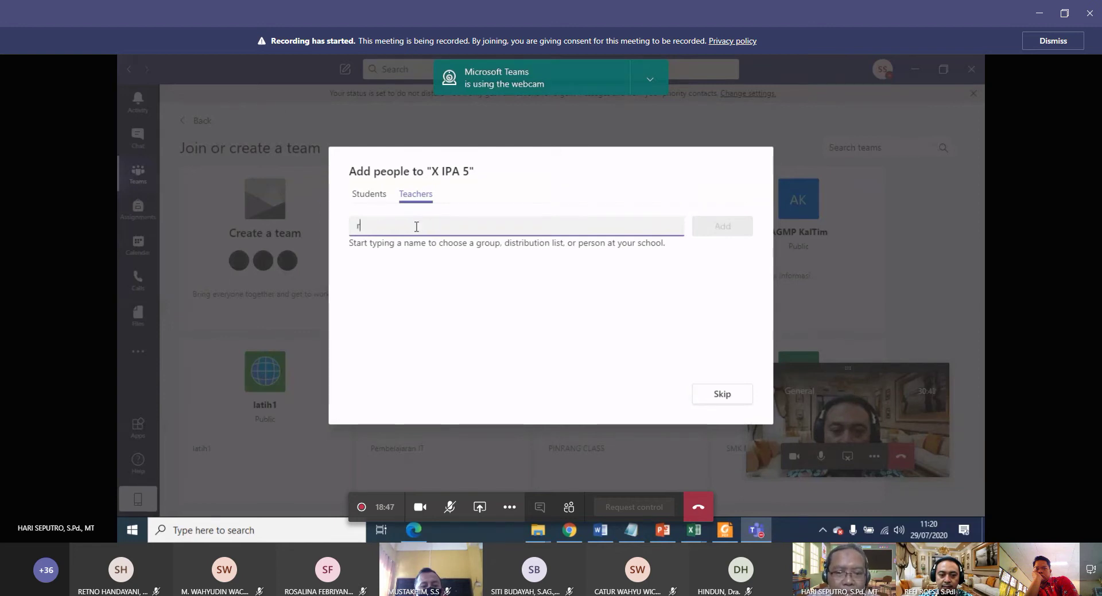
text(efi)
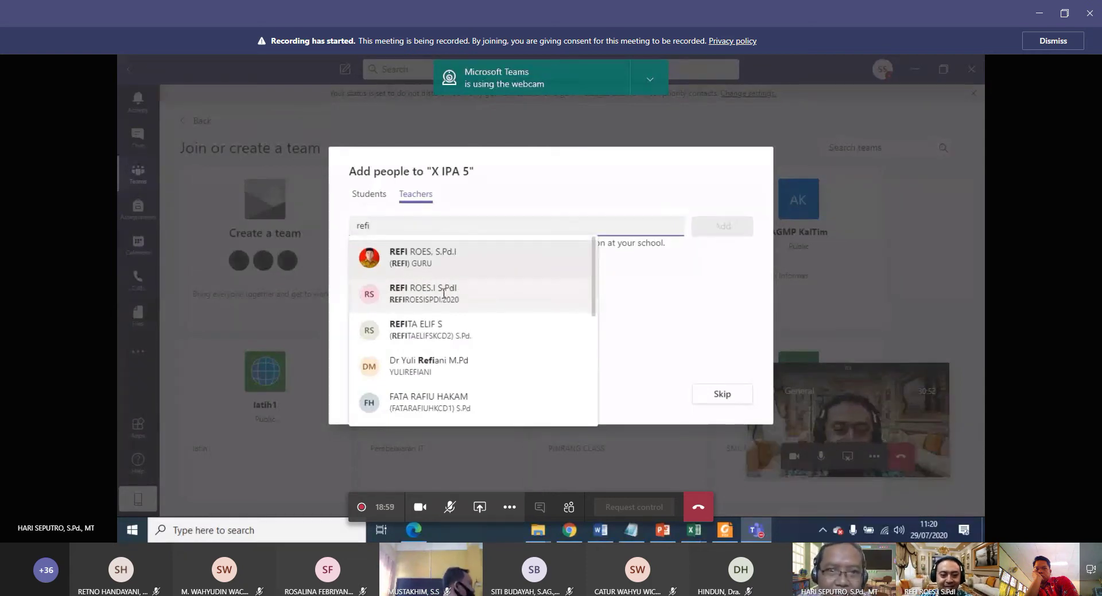
click(443, 294)
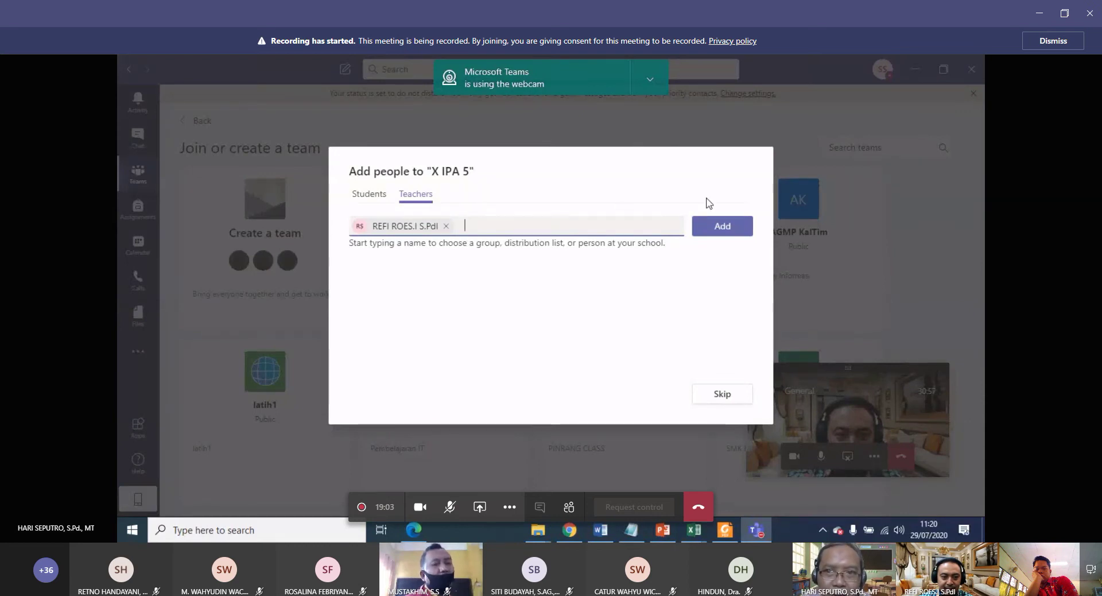
click(722, 227)
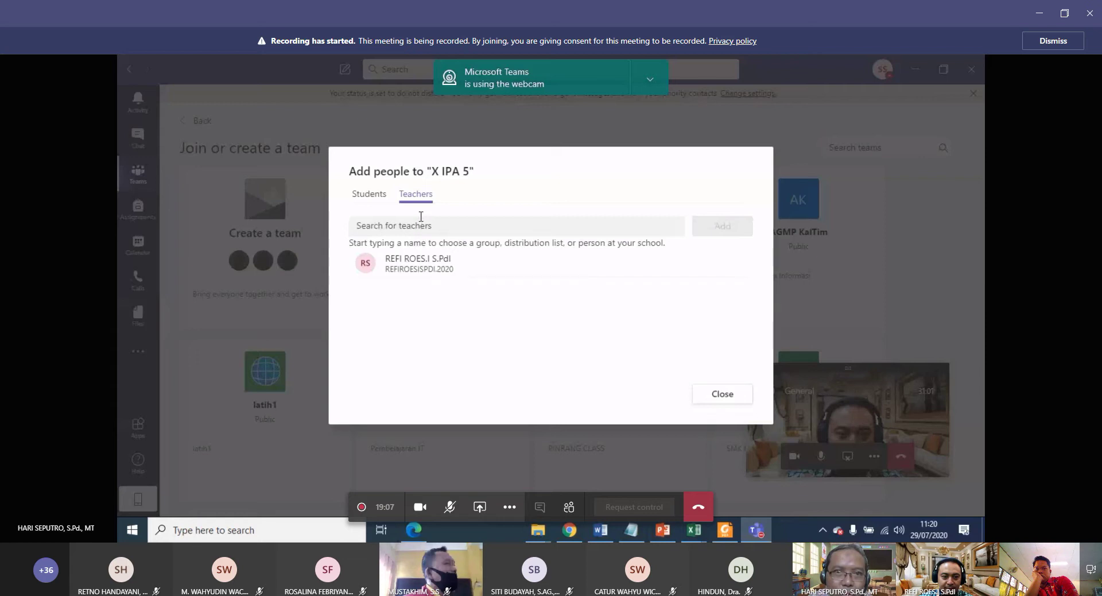
click(369, 197)
Search for the first student by surname and queue the match for X IPA 5.
click(370, 224)
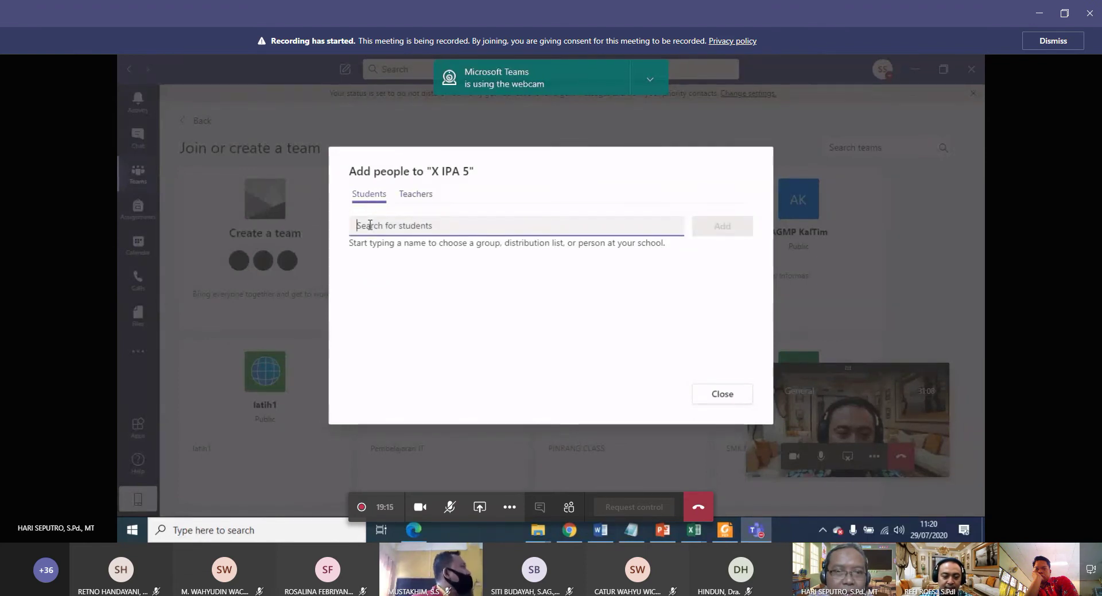
text(m)
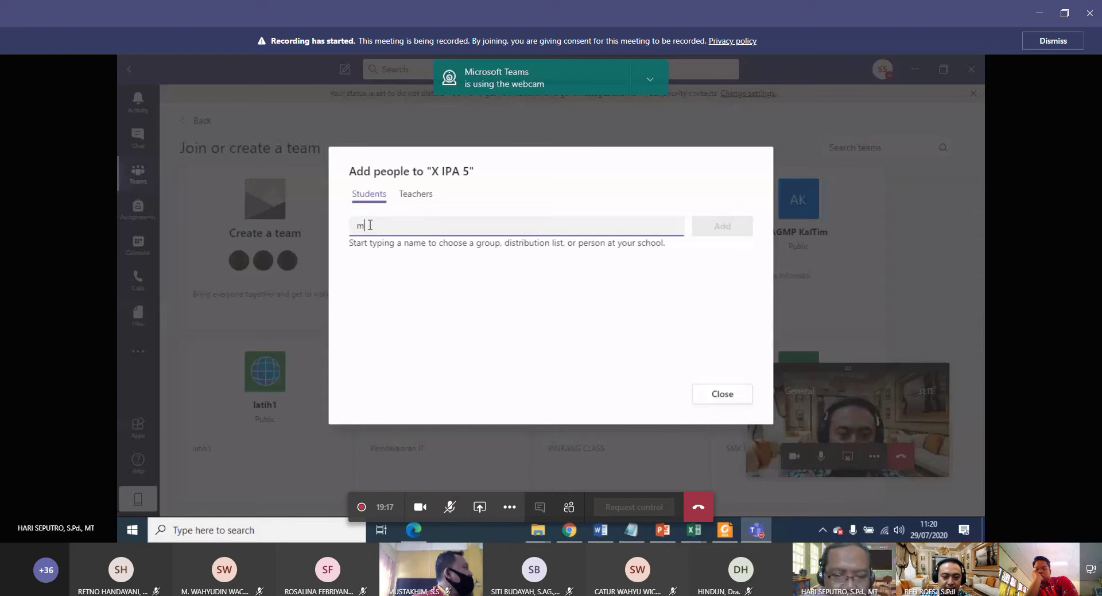
text(arton)
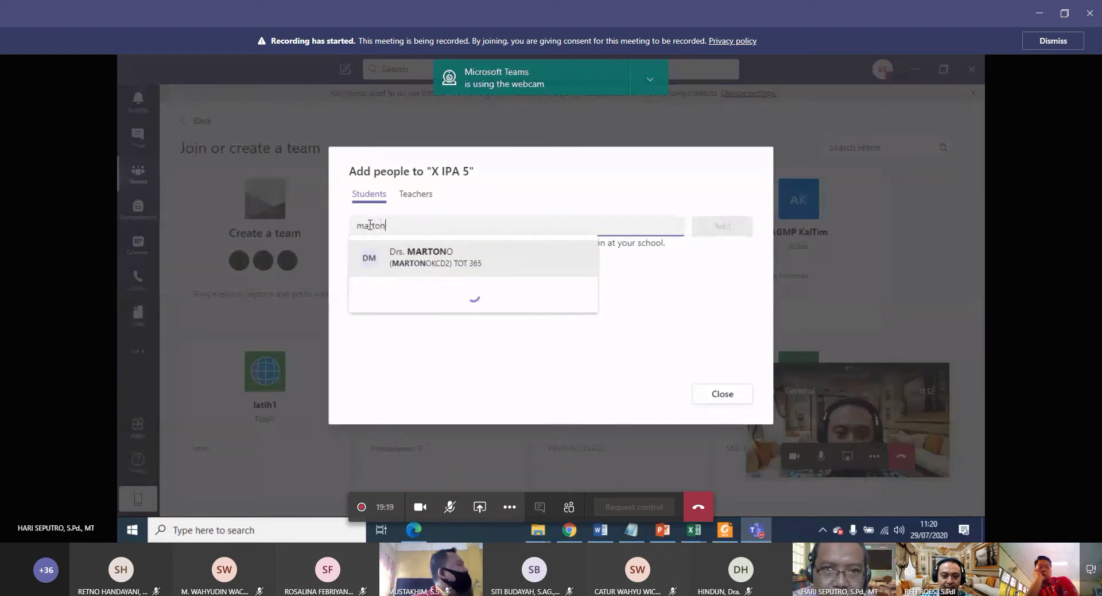
text(o)
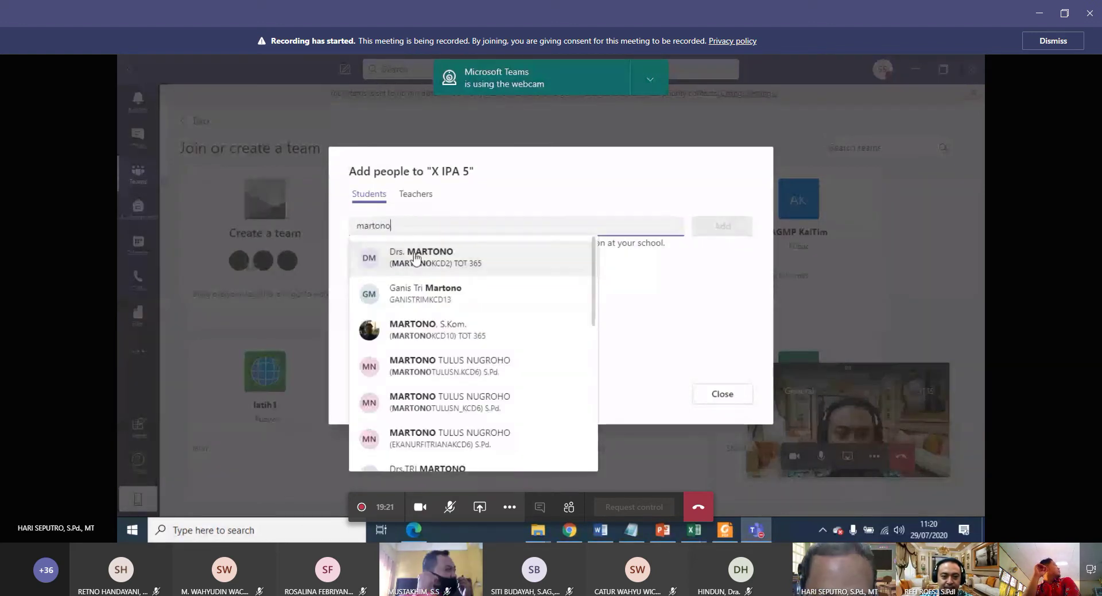
click(473, 264)
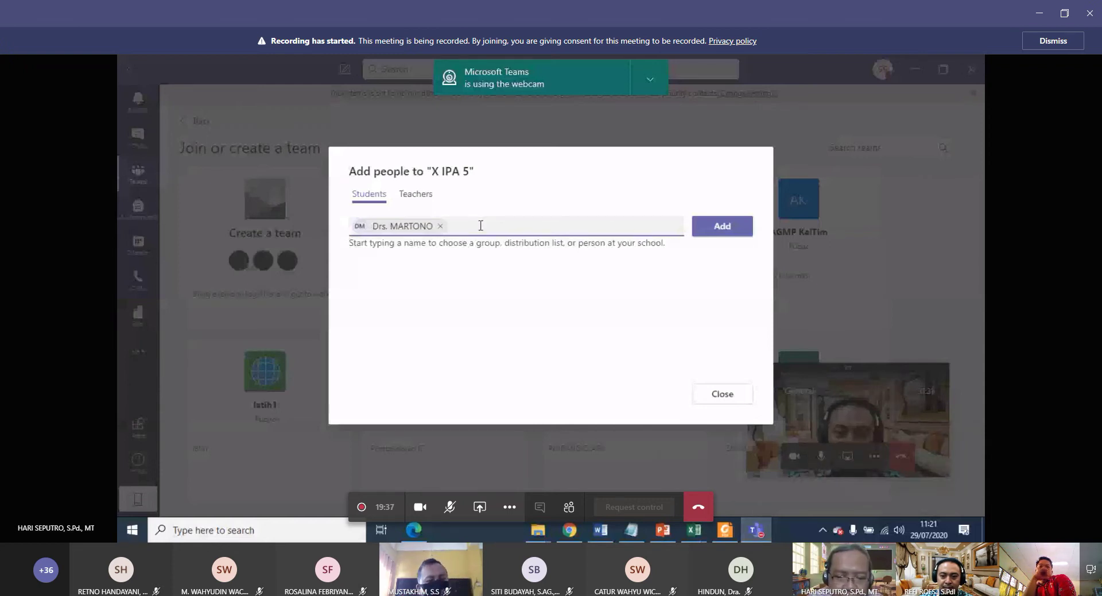
Start a search for a second student, then switch to the open Excel workbooks.
text(ul)
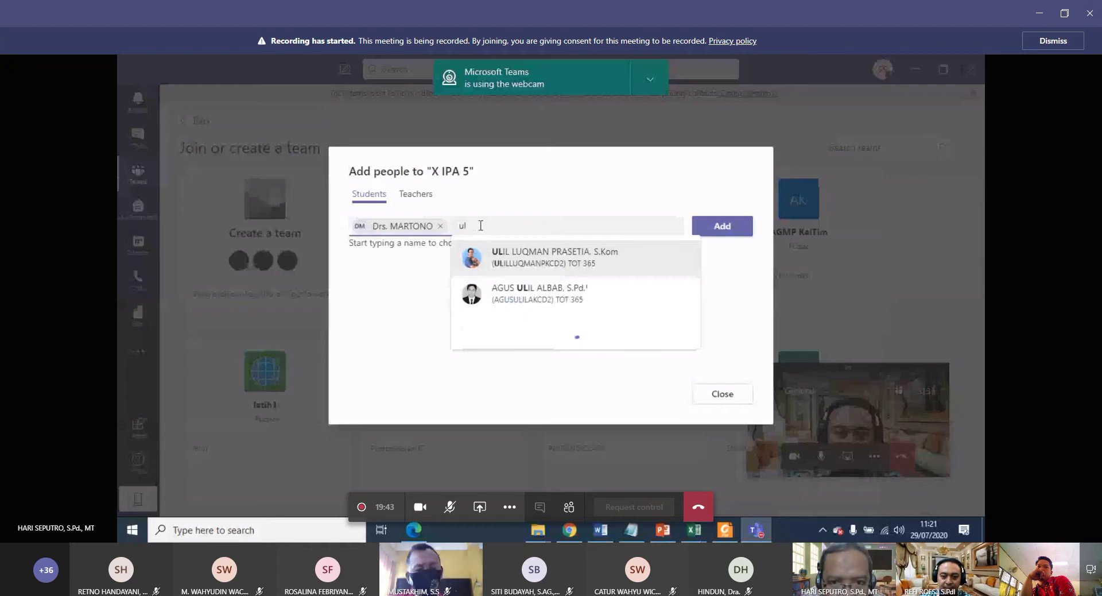
key(BackSpace)
key(BackSpace)
text(Aulia)
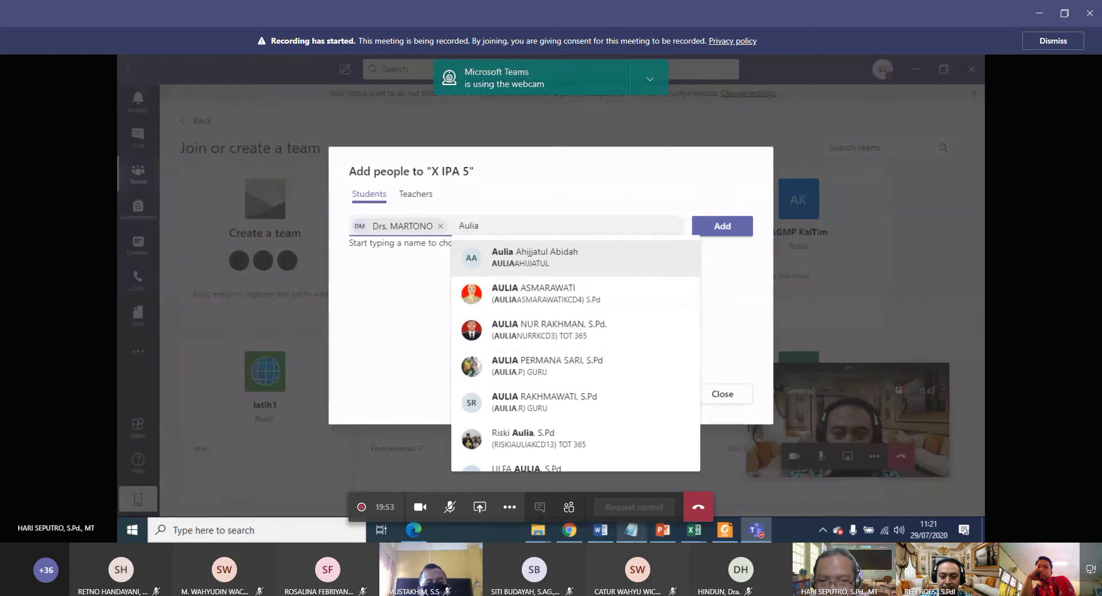
click(696, 535)
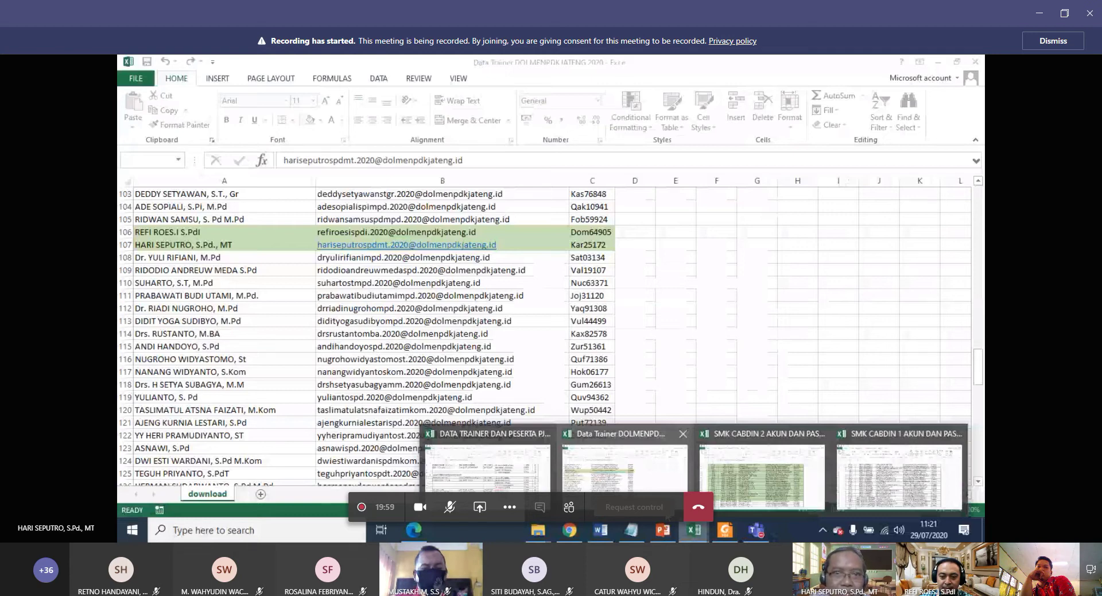
Find the next student in the KCD2 participant workbook's Kalinyamatan rows, then return to Teams.
click(762, 468)
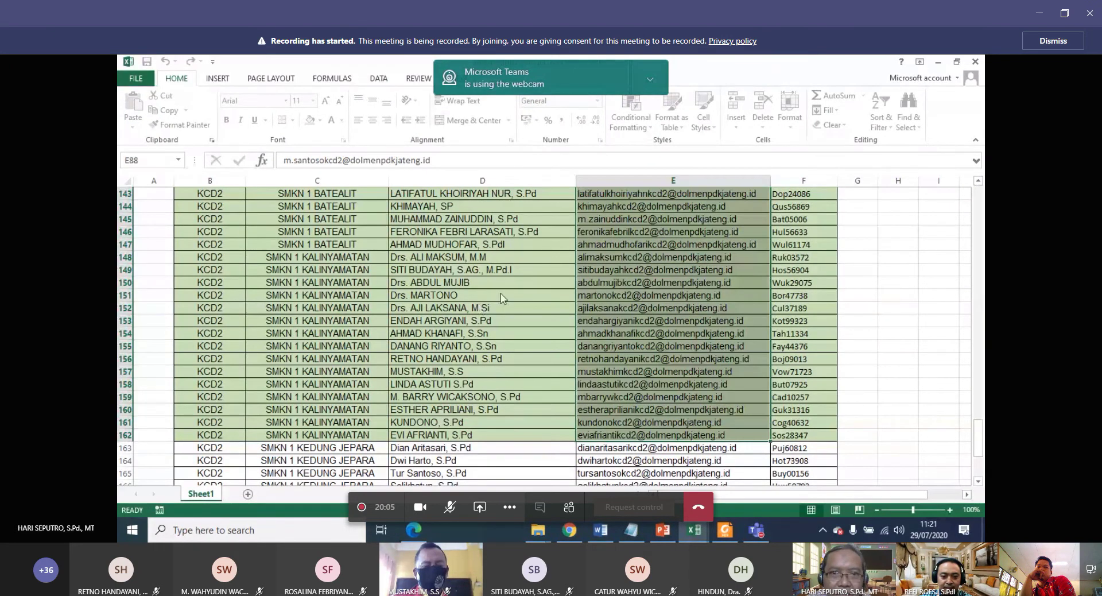
scroll(469, 334, up, 1)
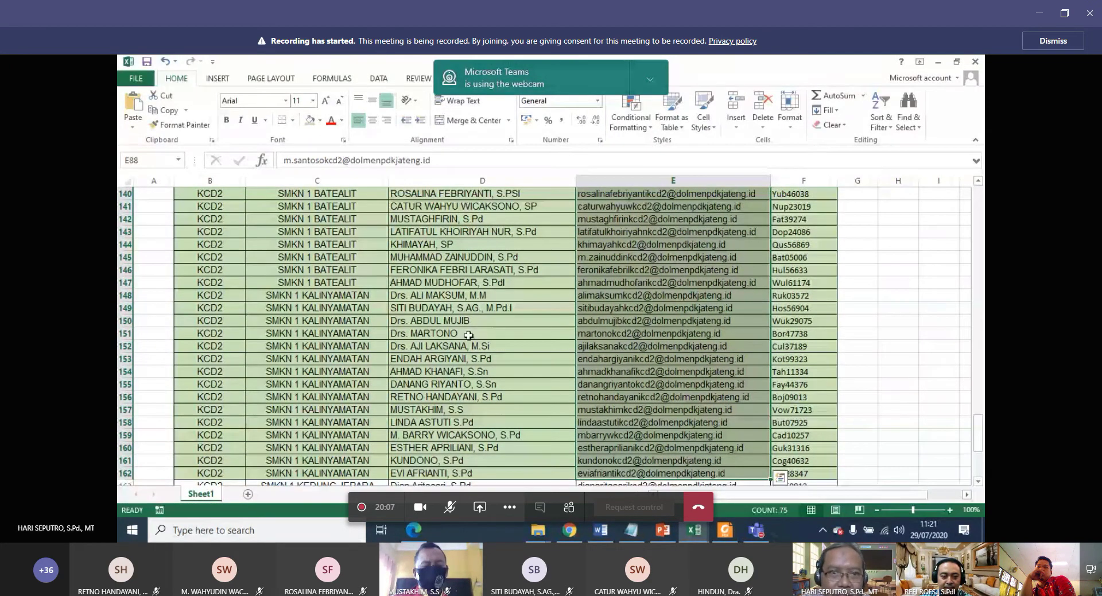
scroll(469, 334, up, 2)
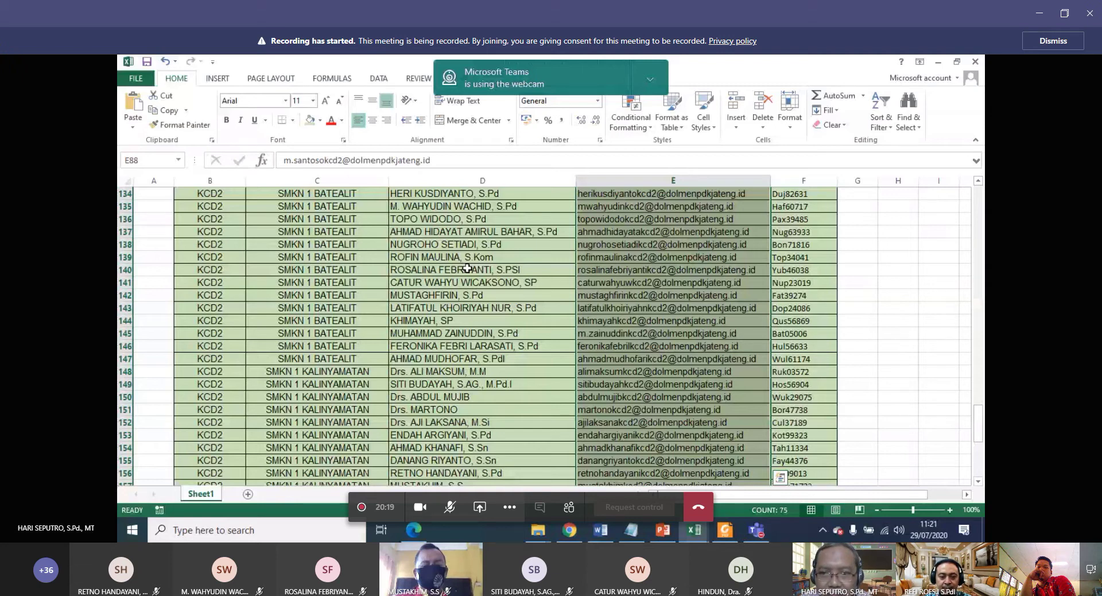
key(alt+Tab)
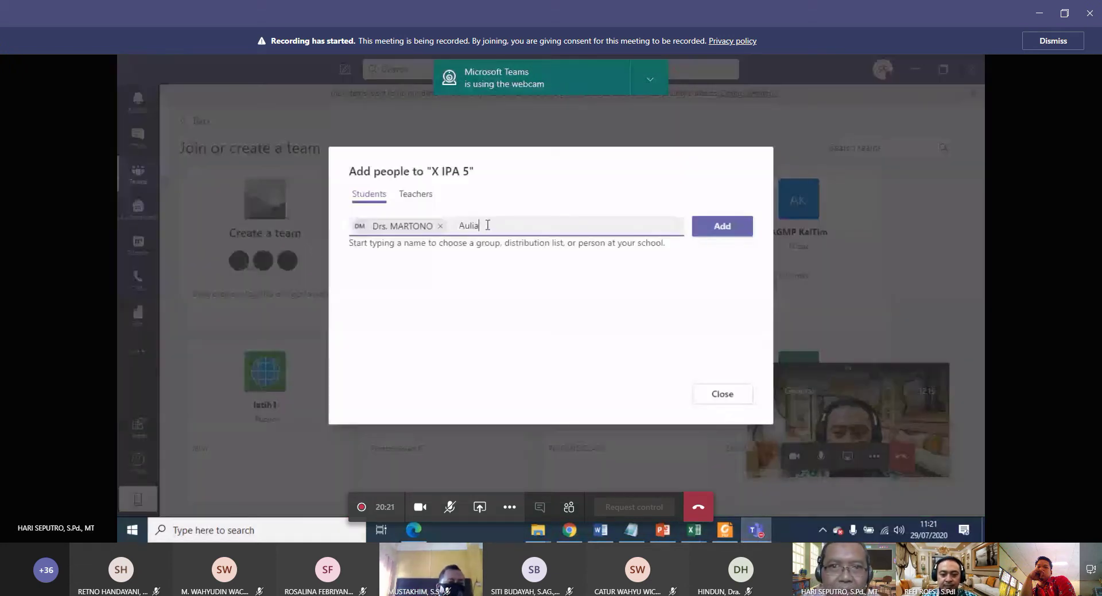
Paste the second student's name, add both queued students to X IPA 5, and close the dialog.
drag(484, 224, 462, 225)
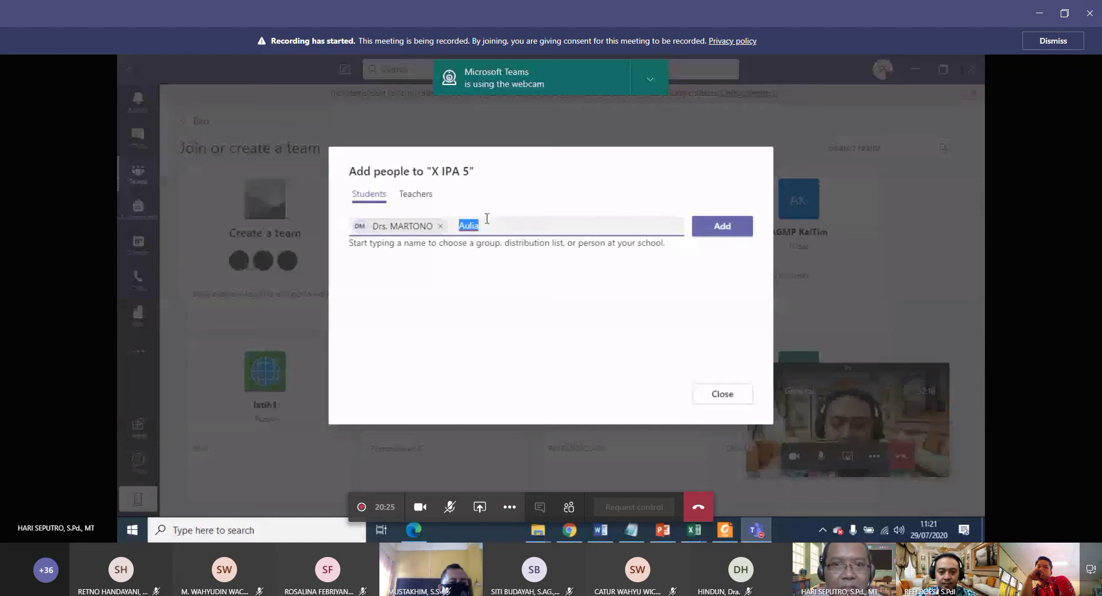
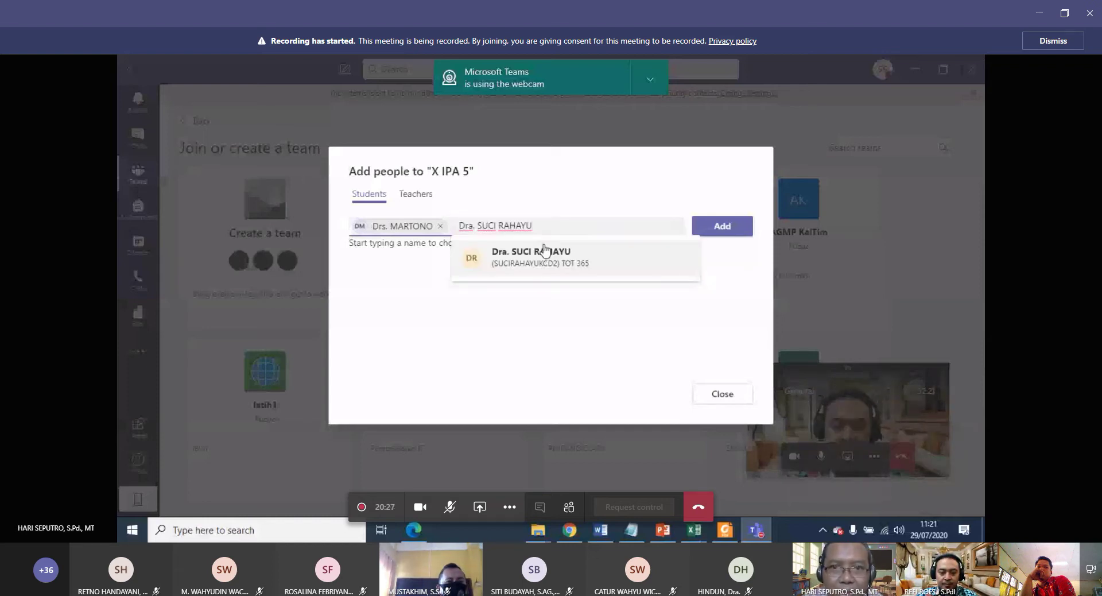
click(551, 266)
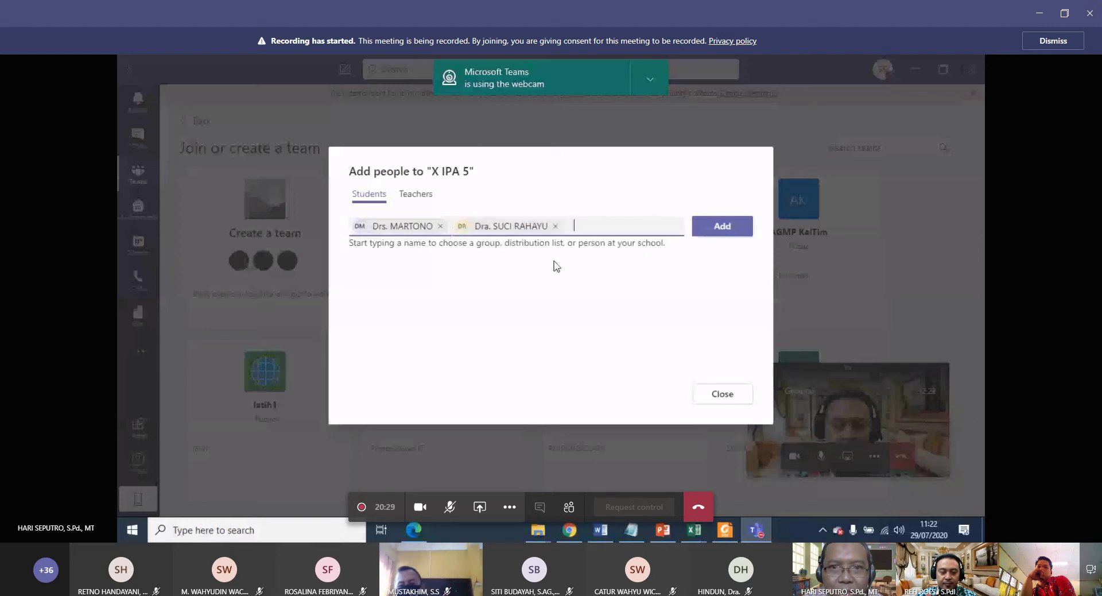
click(715, 230)
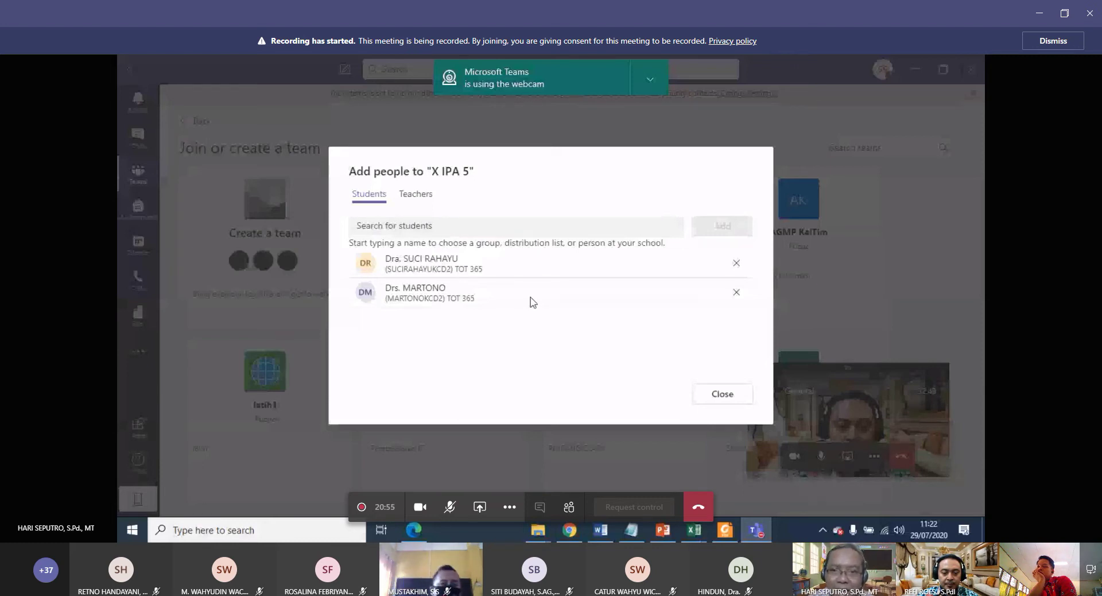
click(720, 396)
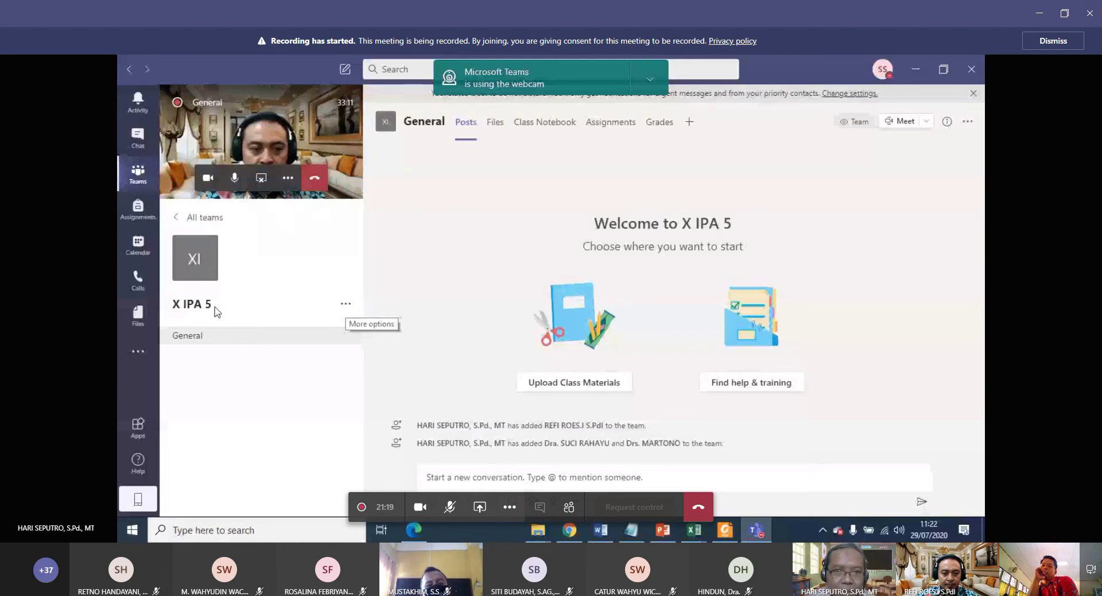
Open the More options menu beside the X IPA 5 team name.
click(346, 308)
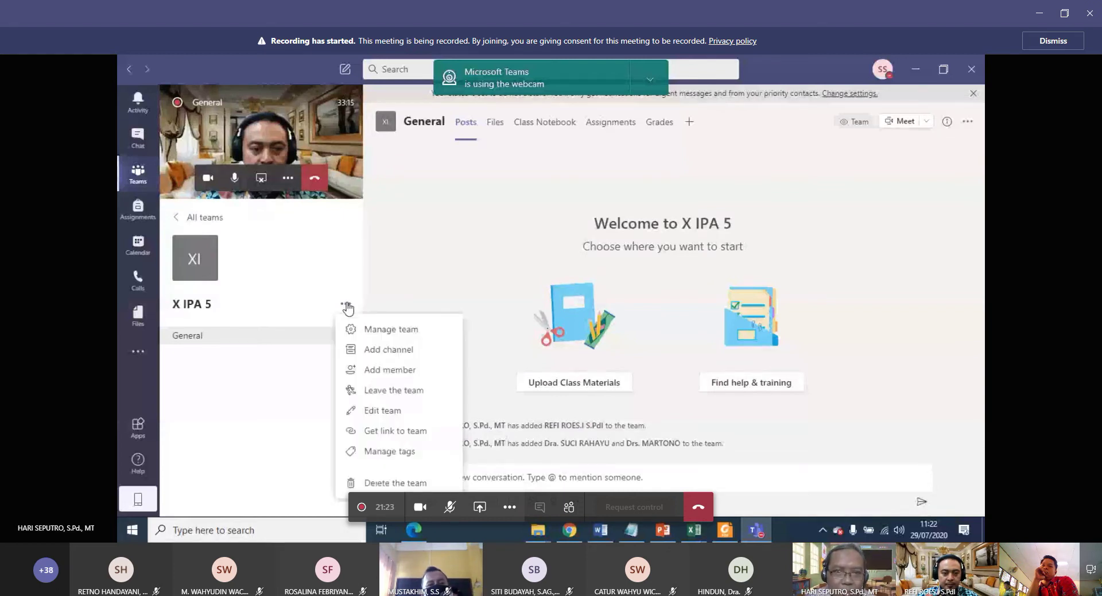
Open X IPA 5's member management page and expand the Members and guests list.
click(416, 336)
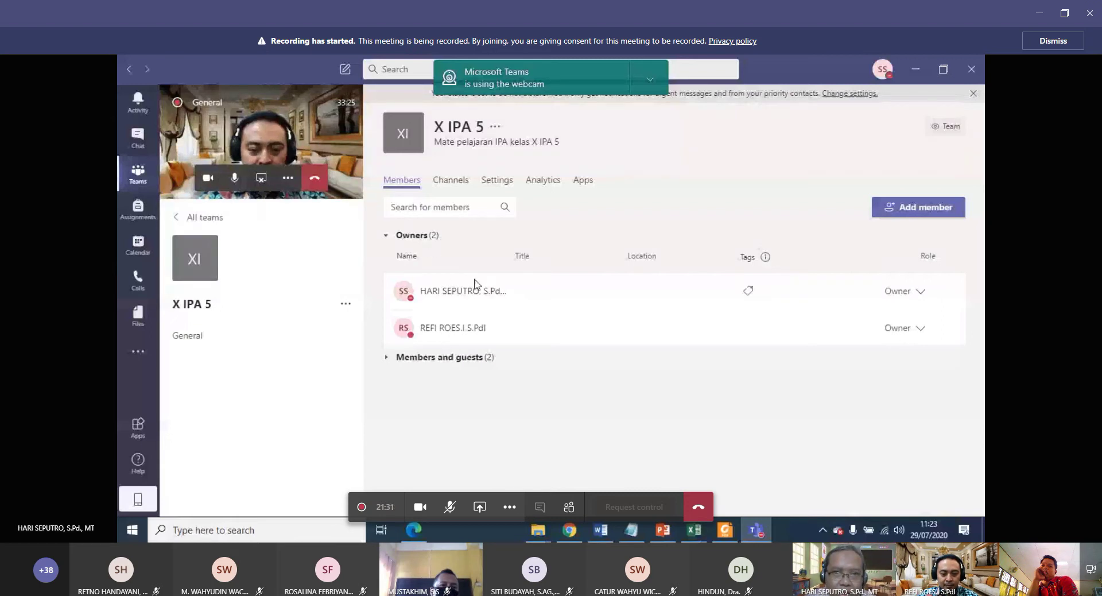
mouse_move(465, 300)
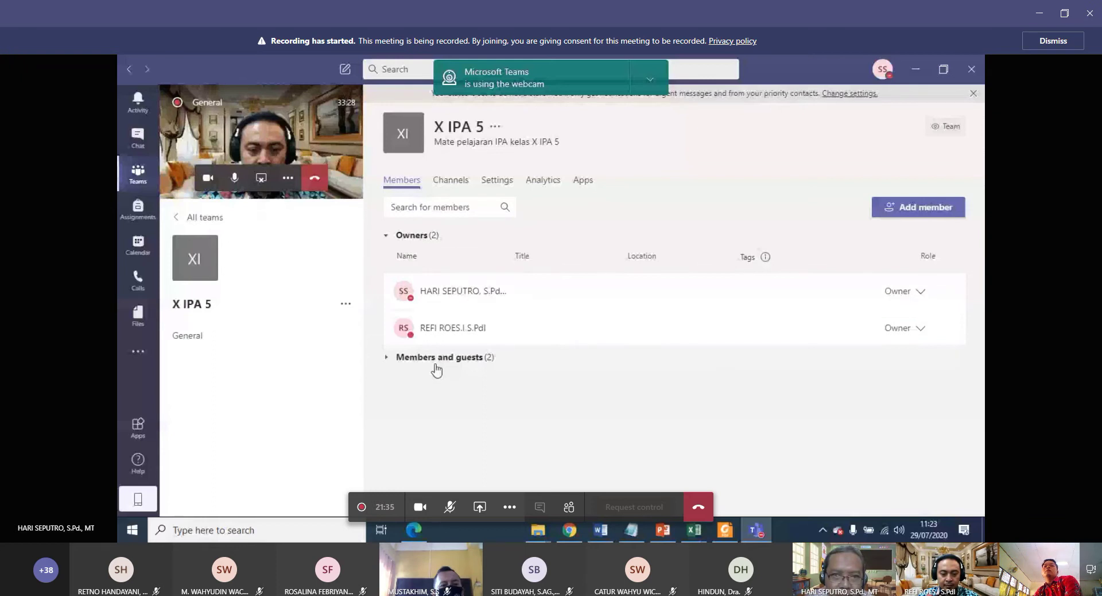
click(387, 365)
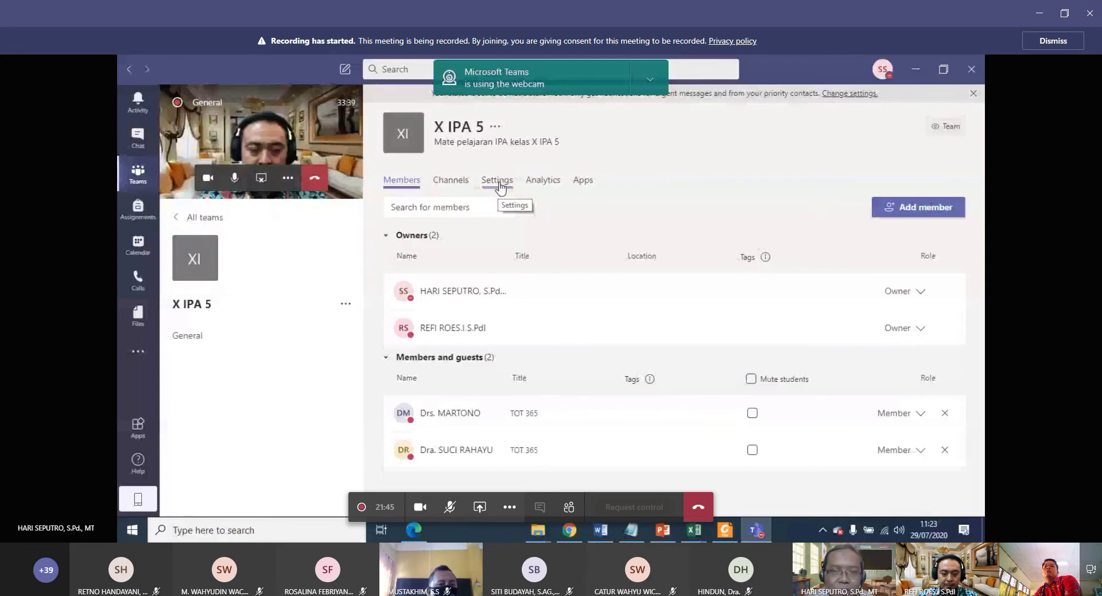
Generate a join code for X IPA 5 under Settings > Team code.
click(498, 181)
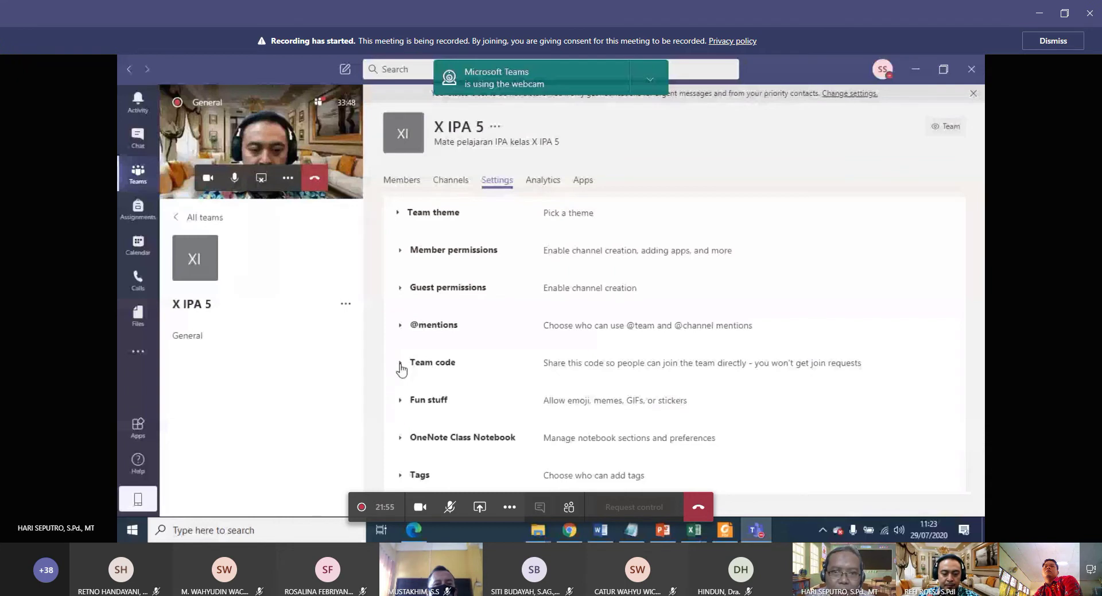
click(400, 366)
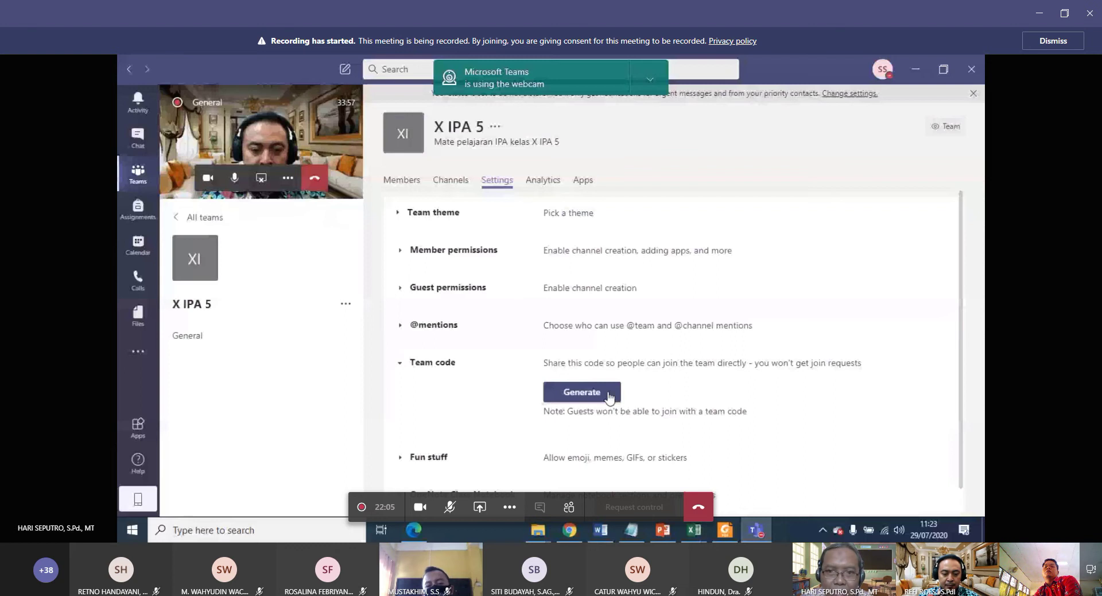
click(609, 398)
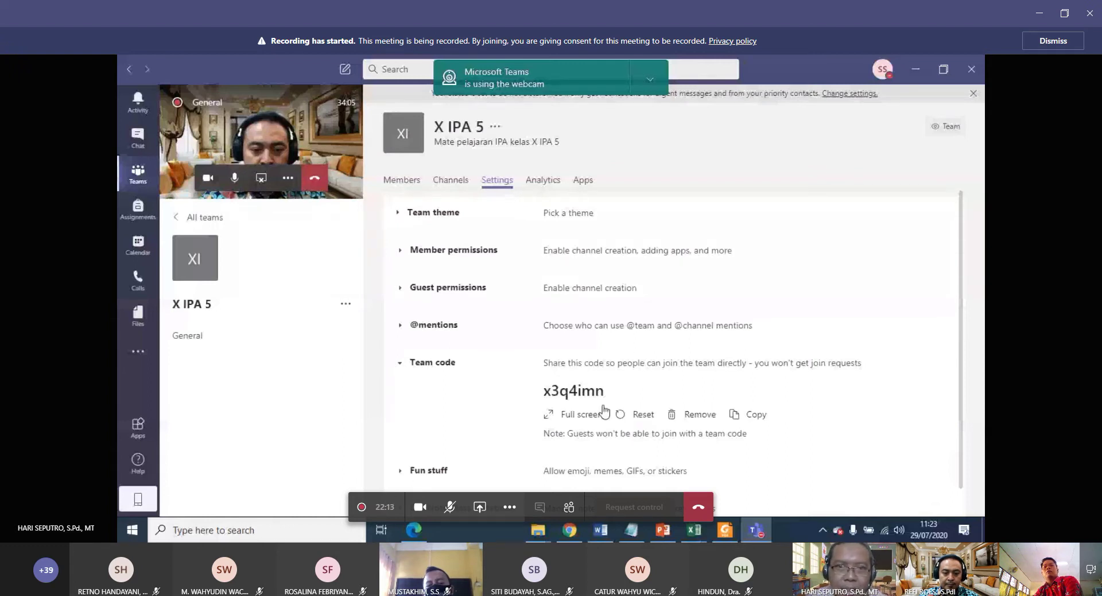
View the X IPA 5 team code full screen, then select the code text.
click(582, 415)
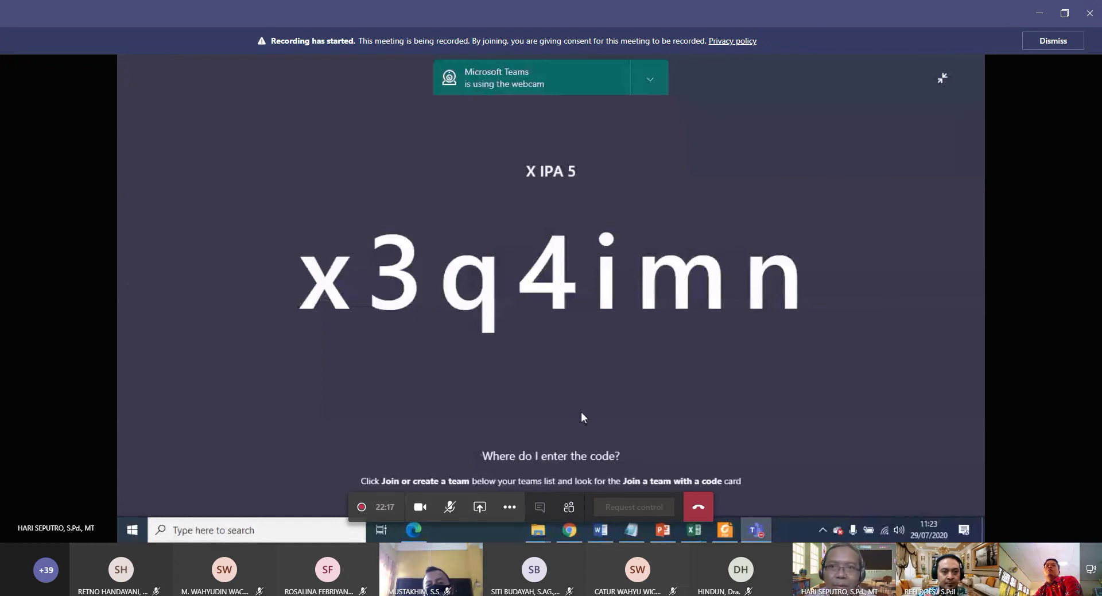
click(942, 82)
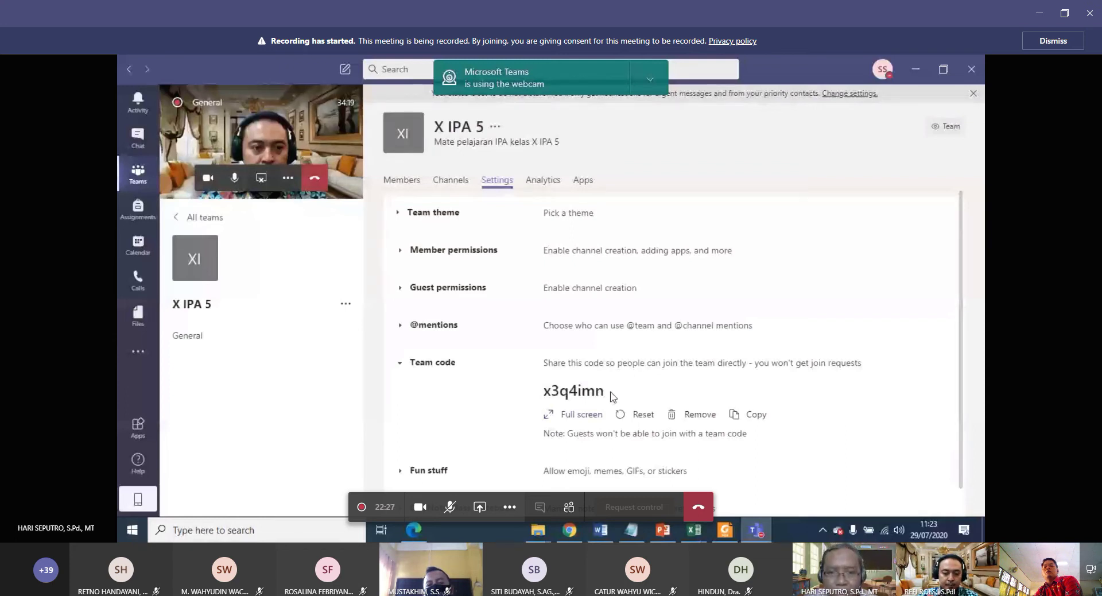
drag(610, 392, 544, 396)
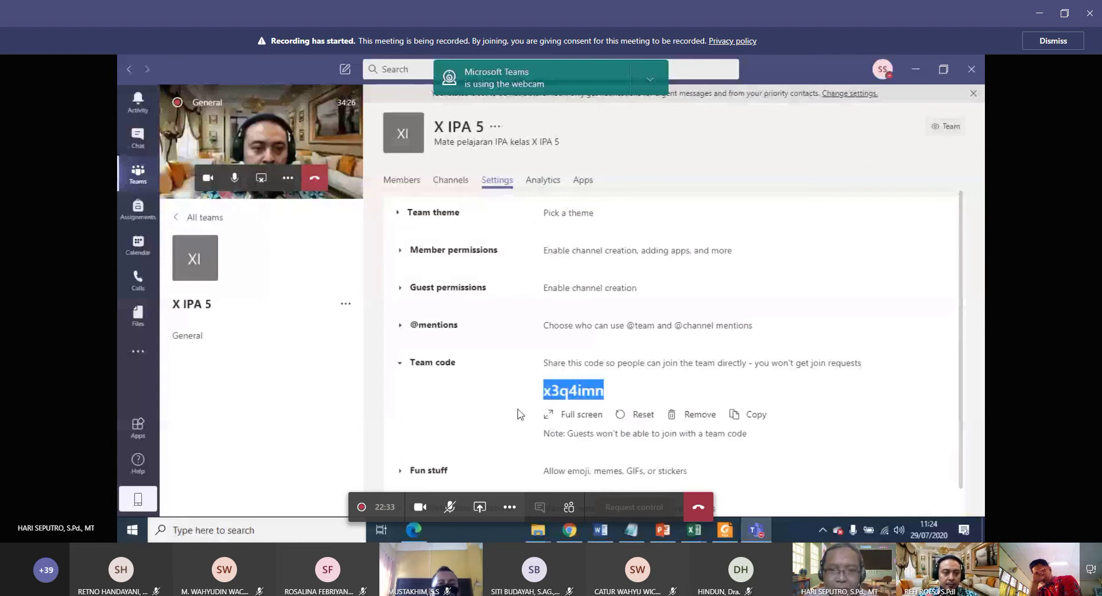
click(569, 531)
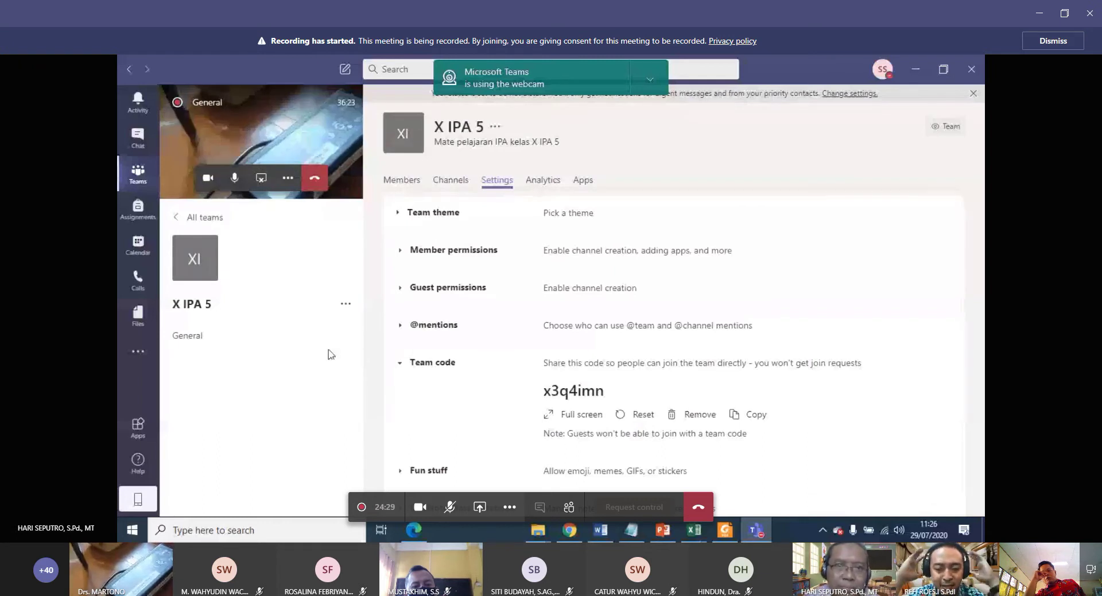
mouse_move(326, 347)
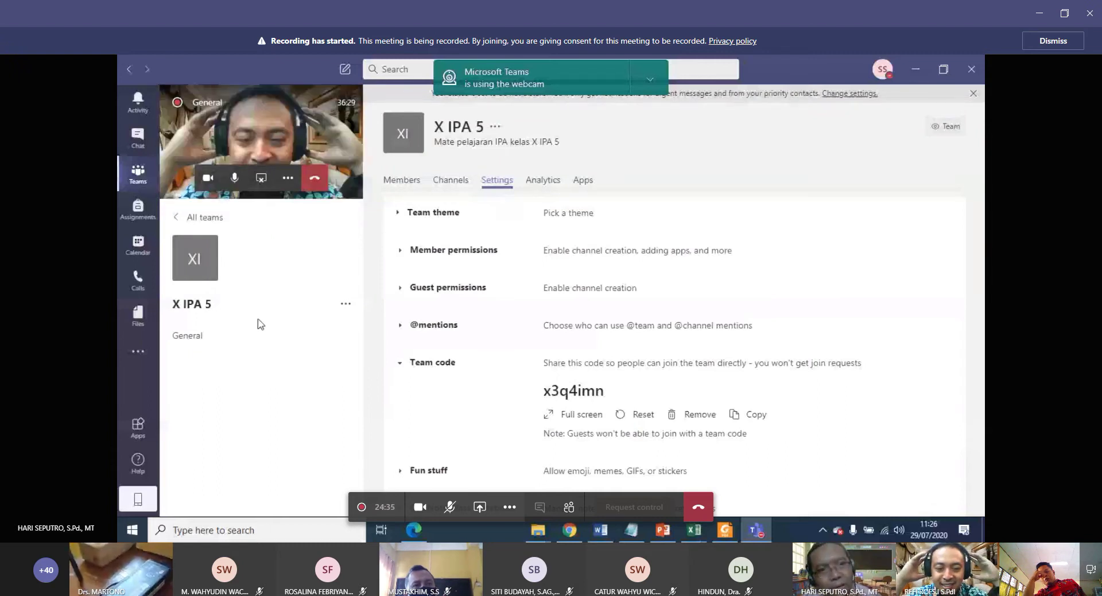
Go back to All teams and open the Join or create a team page.
click(204, 222)
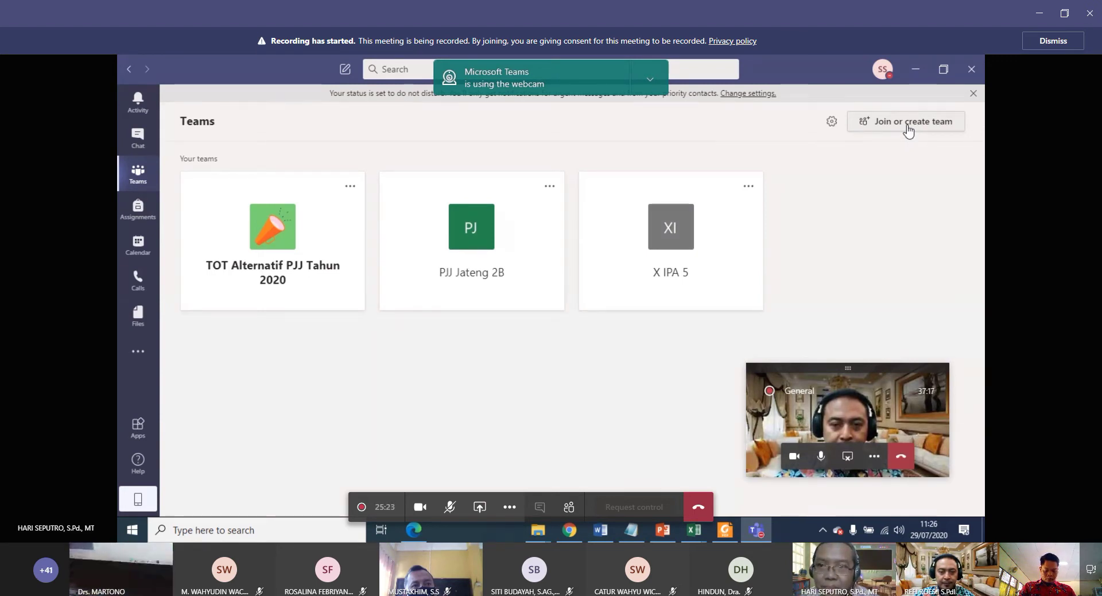
click(908, 125)
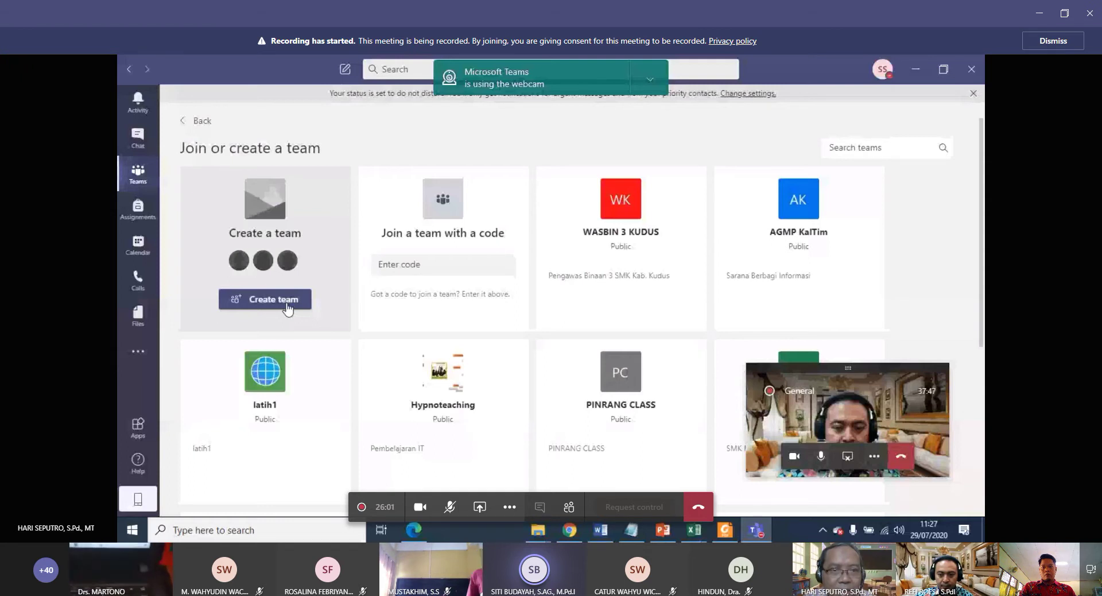
Choose Create team on the Create a team card.
click(270, 306)
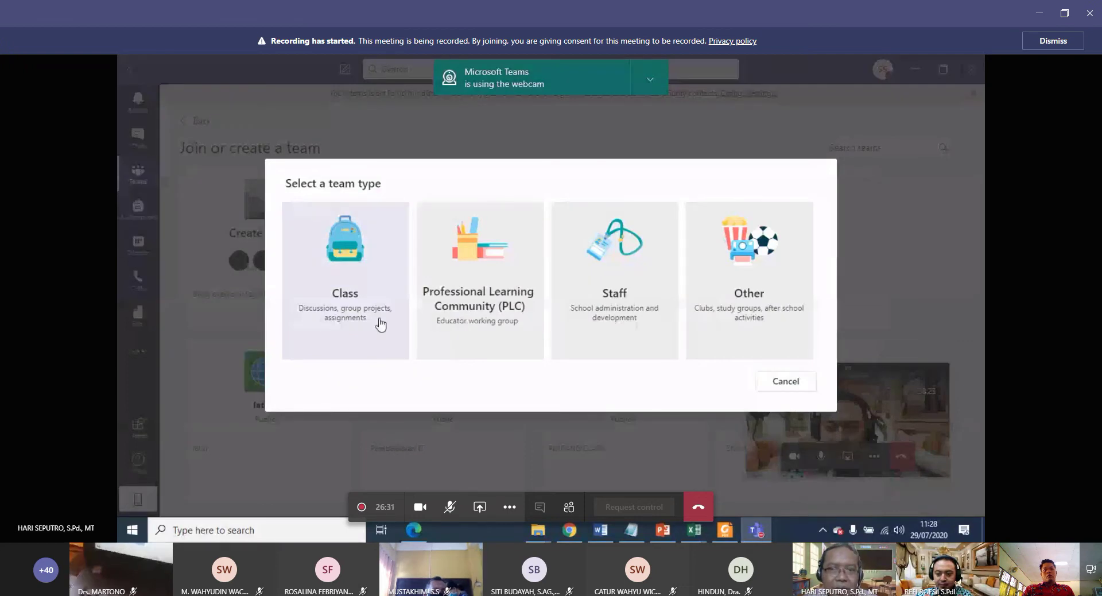
Make a Class team named 'X IPA 1' described as 'Mata pelajaran IPA kelas X IPA 1'.
click(352, 270)
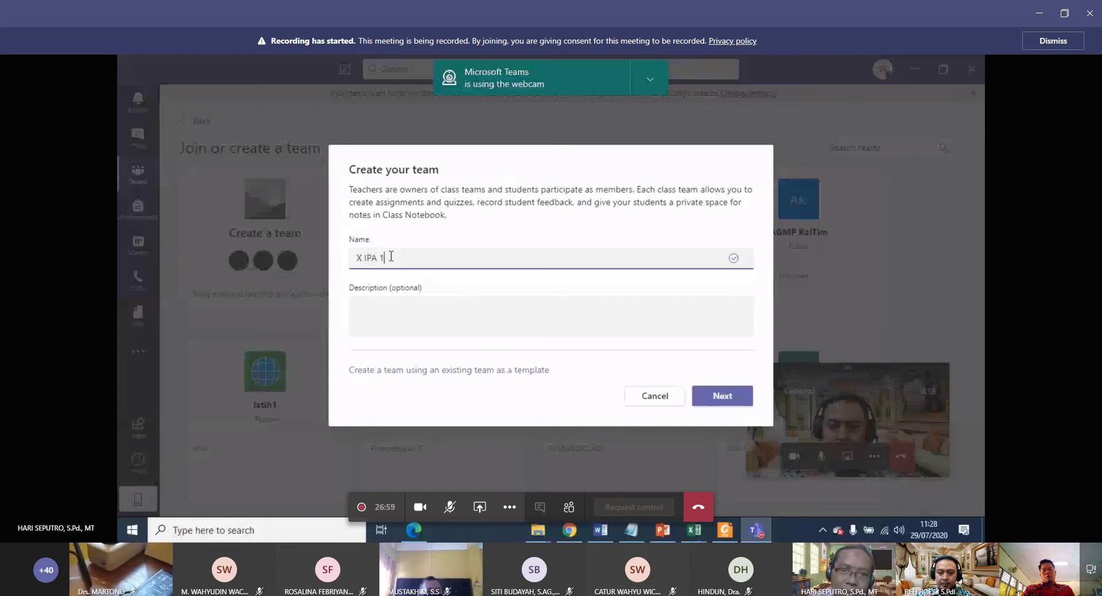
click(388, 301)
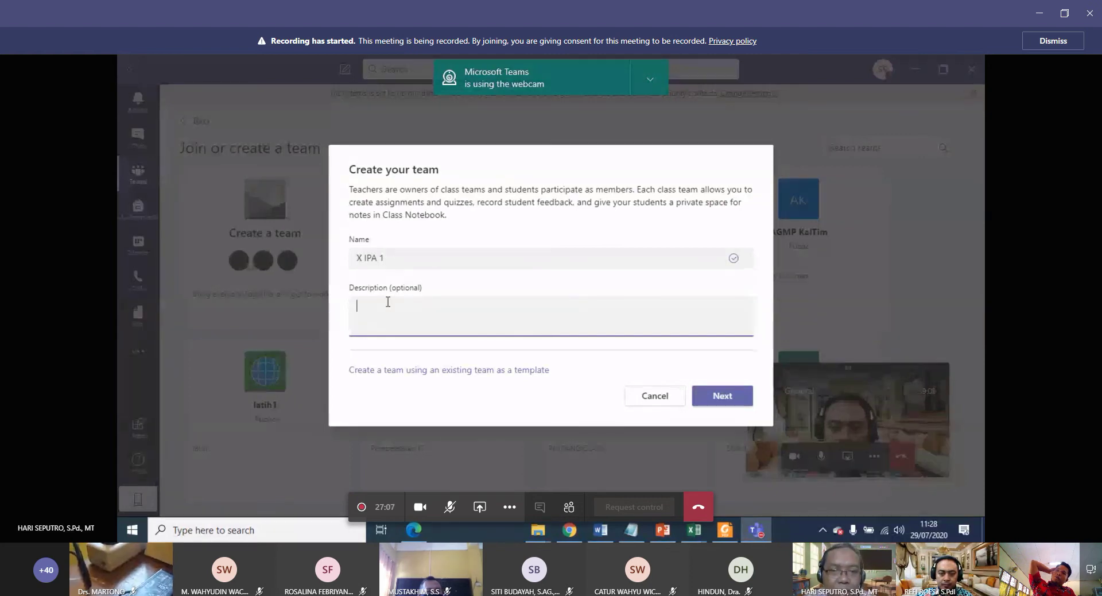
text(Mata pelajaran IPA kelas X IPA)
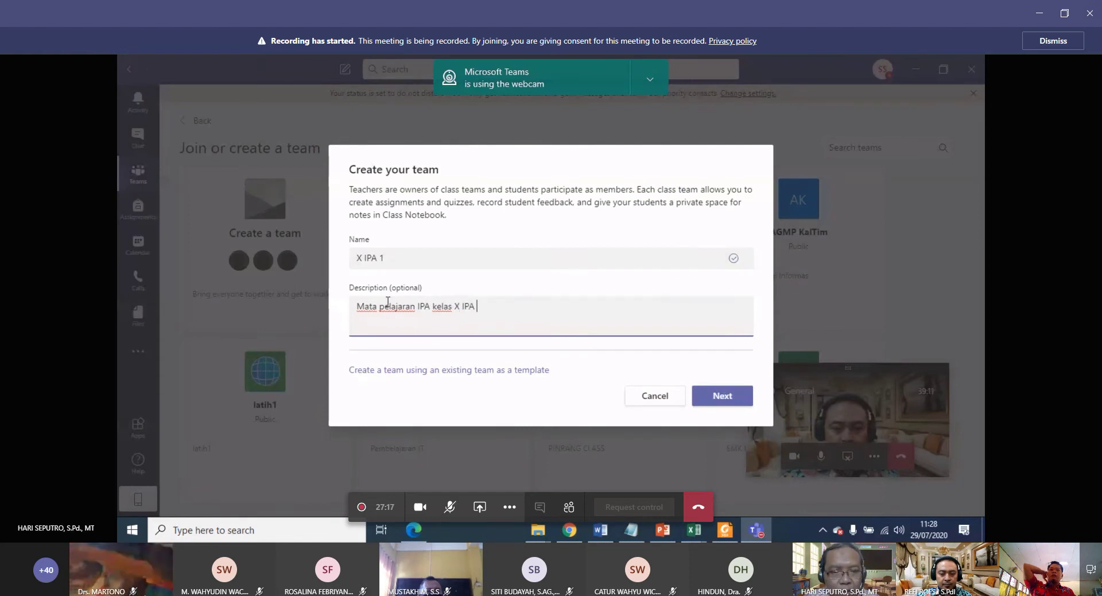
text(1)
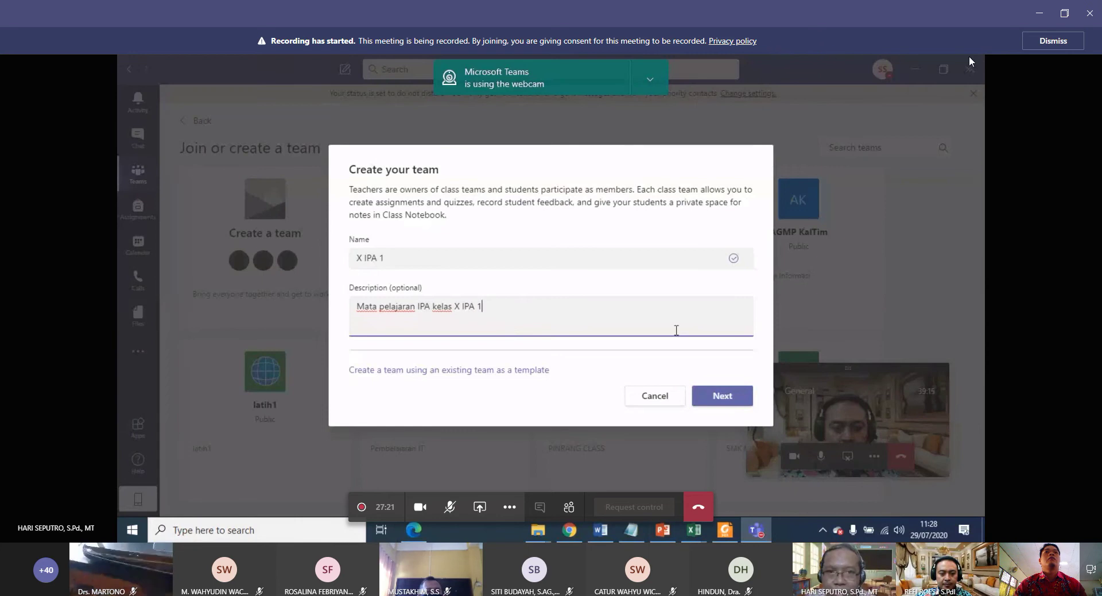
Dismiss the meeting recording notice at the top of the window.
click(1033, 43)
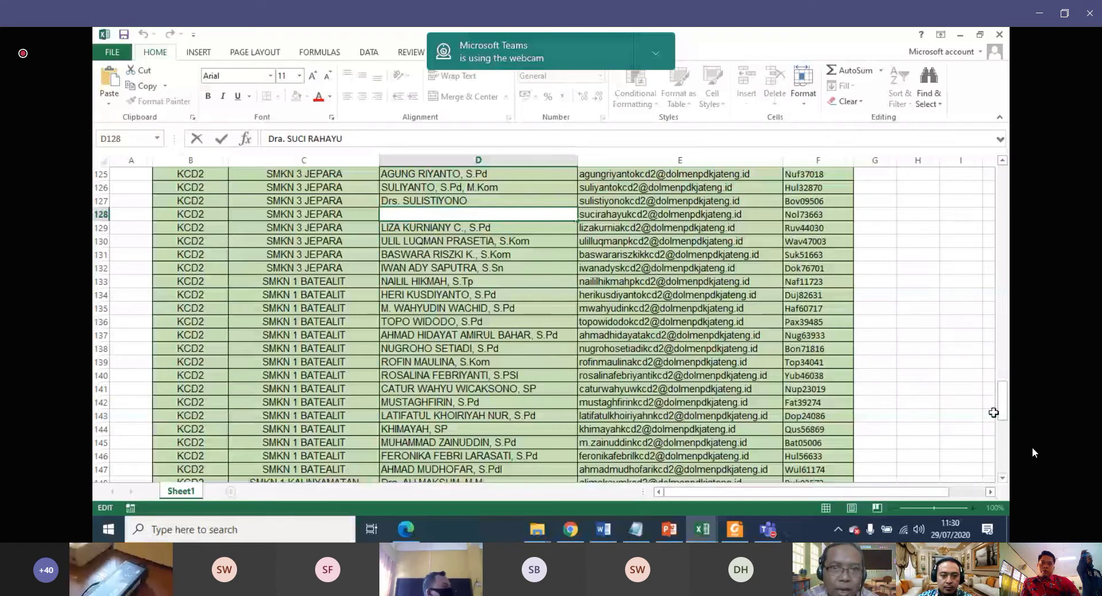
Copy the name in Excel cell D93 and return to the Teams add-people dialog.
scroll(452, 310, up, 12)
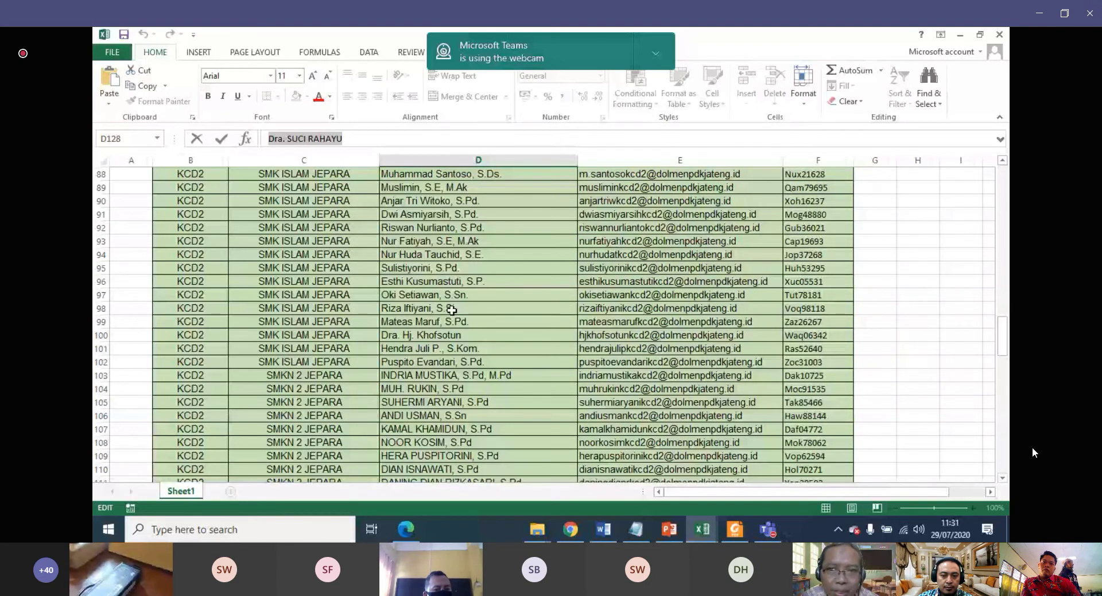
click(551, 241)
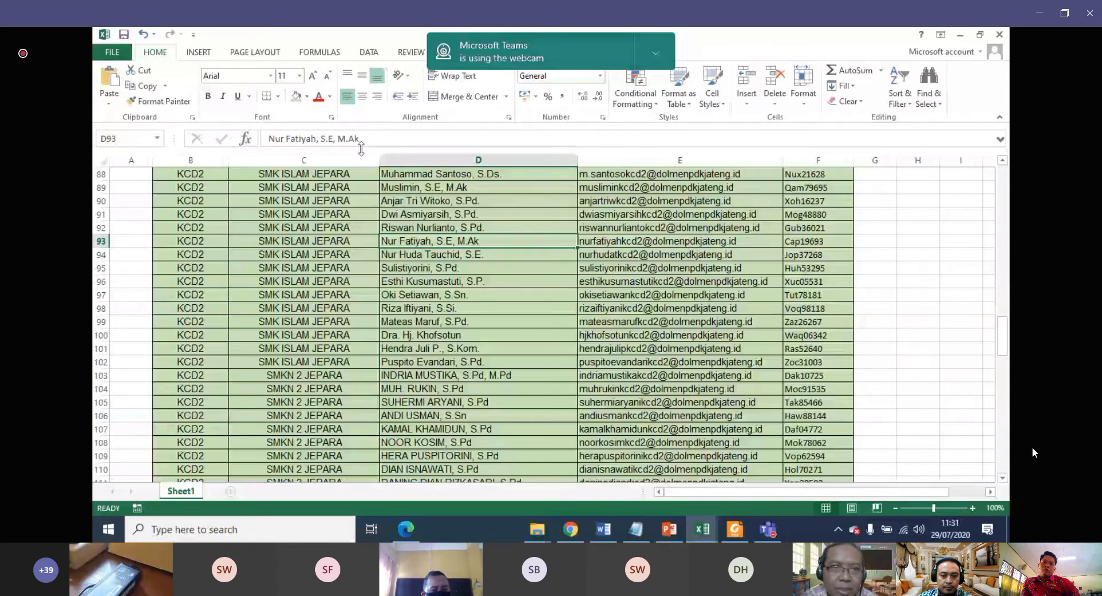
drag(360, 138, 247, 151)
key(ctrl+c)
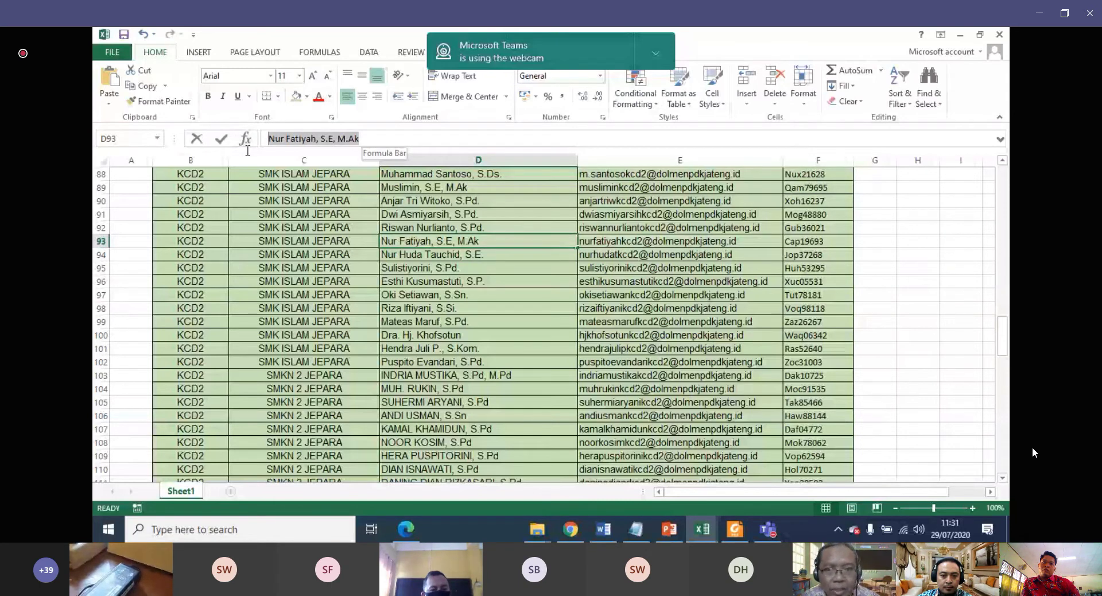
key(alt+Tab)
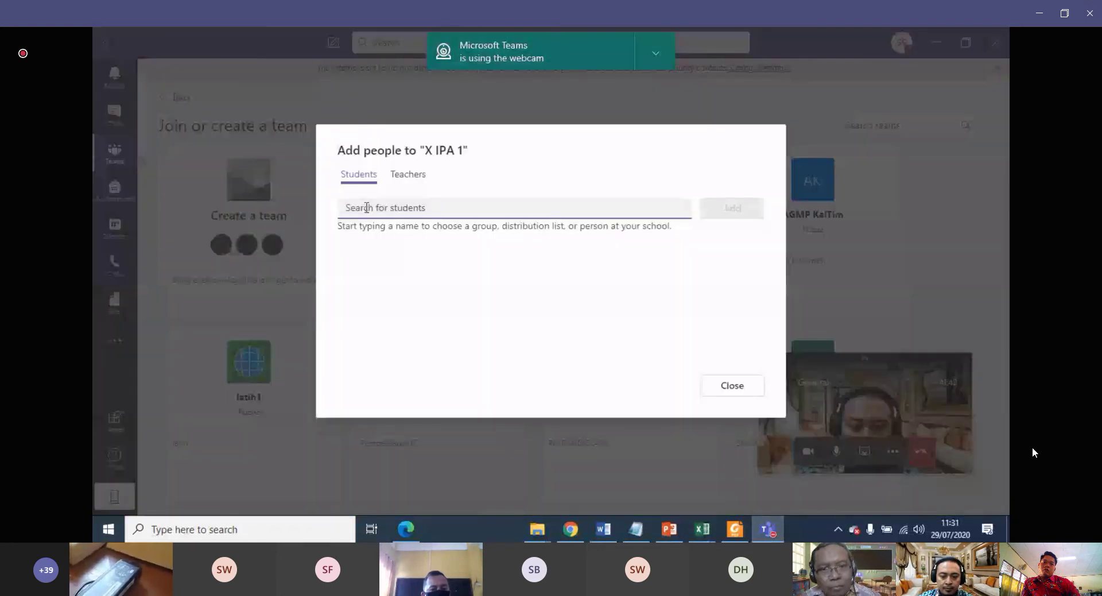
Search the copied name under students, pick the match, and add both students.
key(ctrl+v)
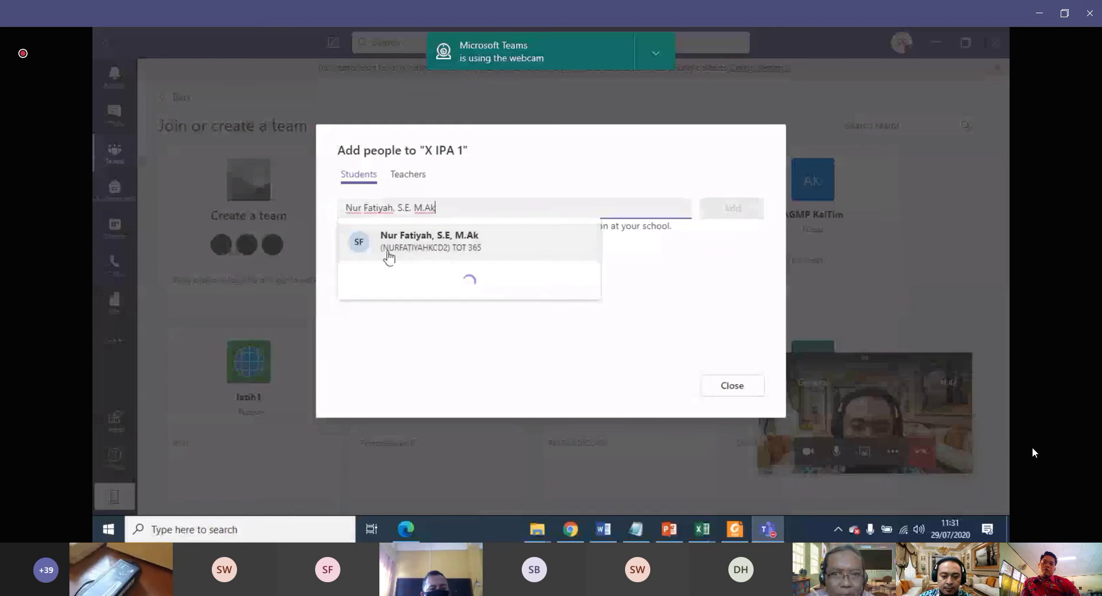
click(450, 256)
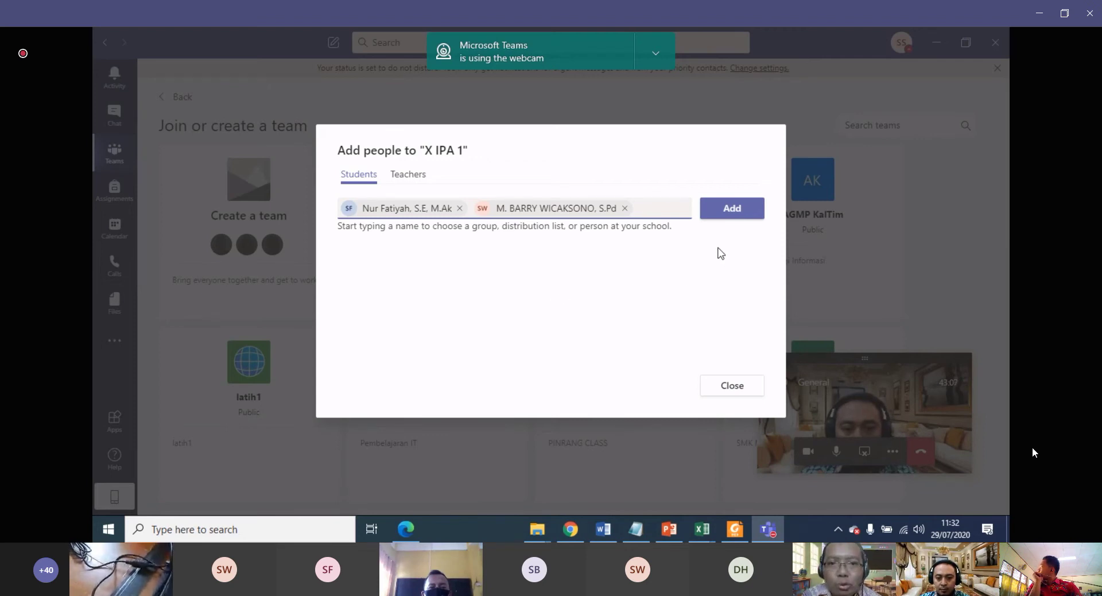
click(731, 209)
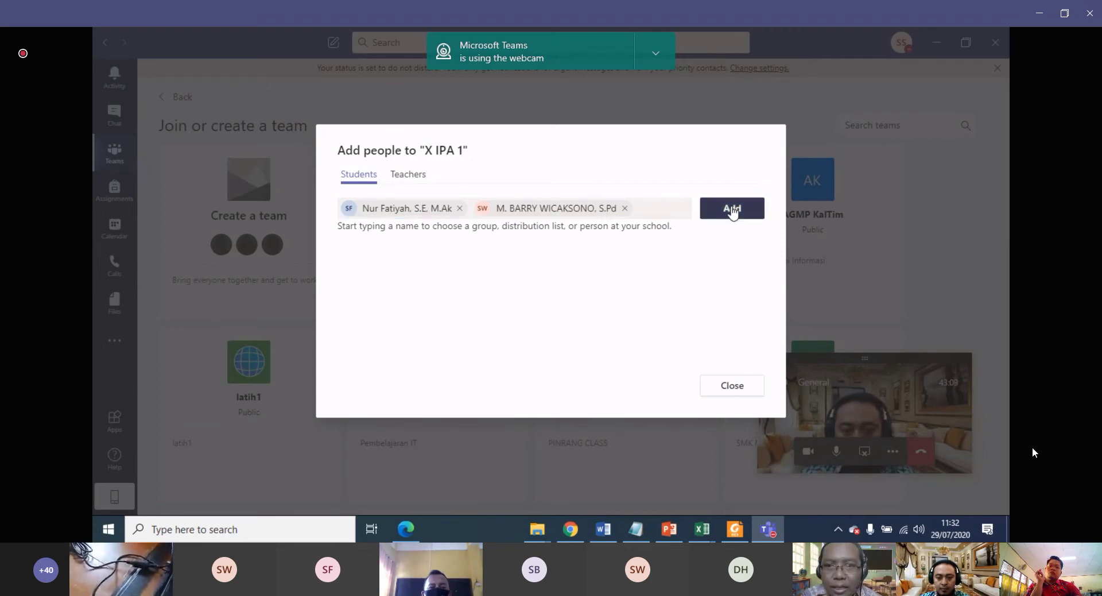
Add the teacher on the Teachers tab and close the add-people dialog.
click(410, 179)
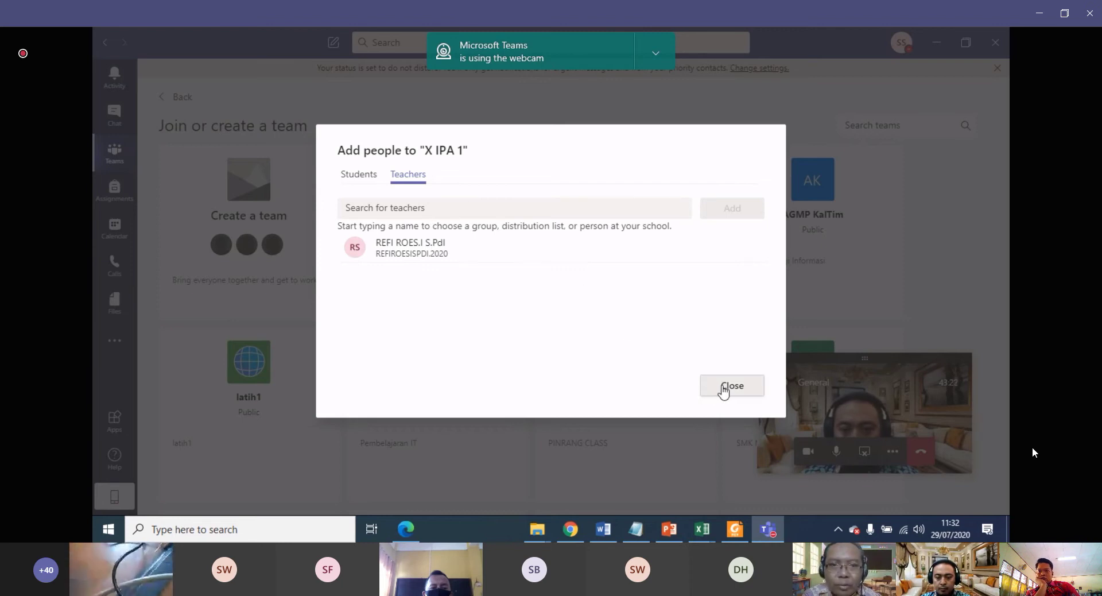
click(724, 391)
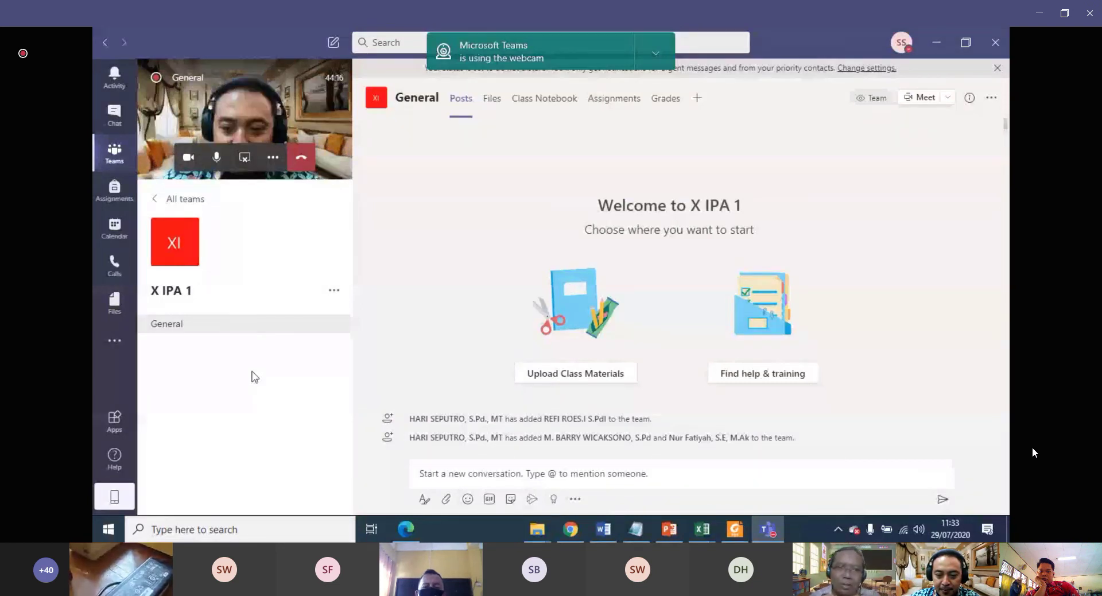
Open the X IPA 1 team's options menu and choose Get link to team.
mouse_move(321, 329)
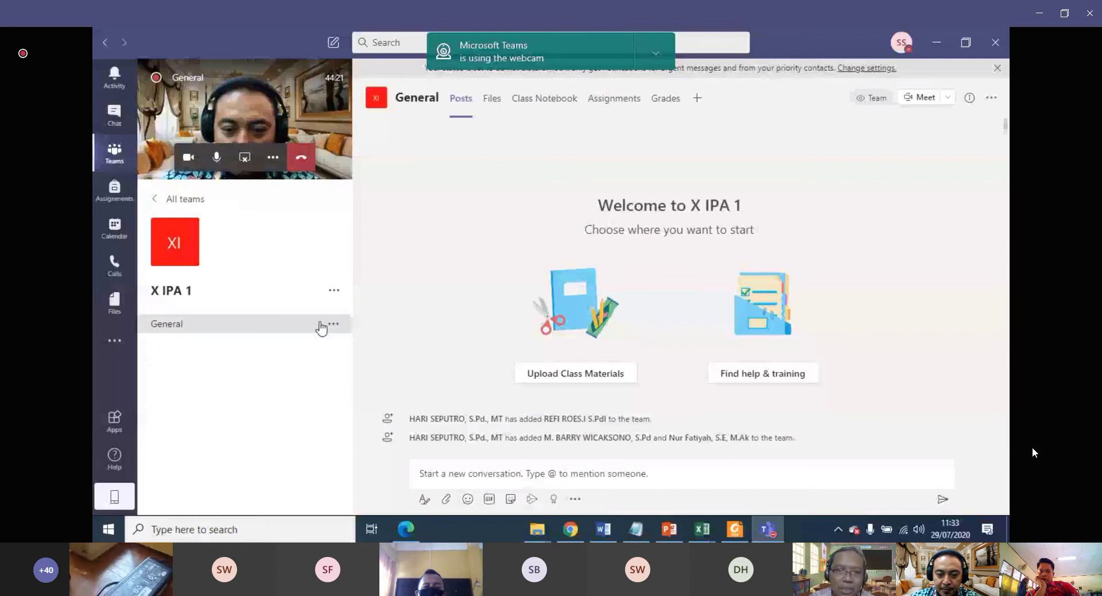
click(333, 293)
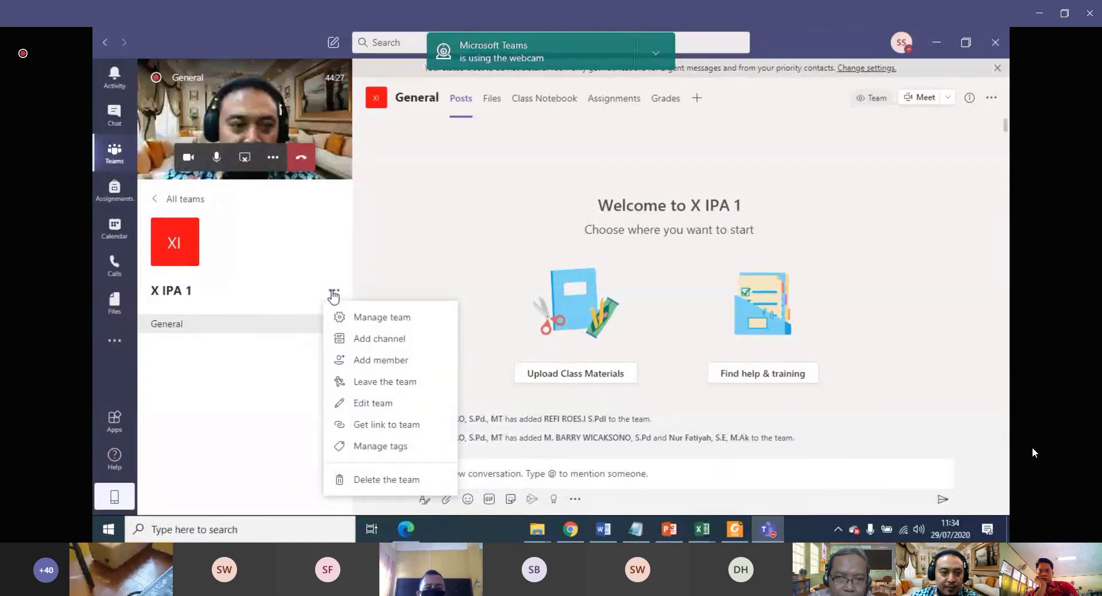
click(284, 296)
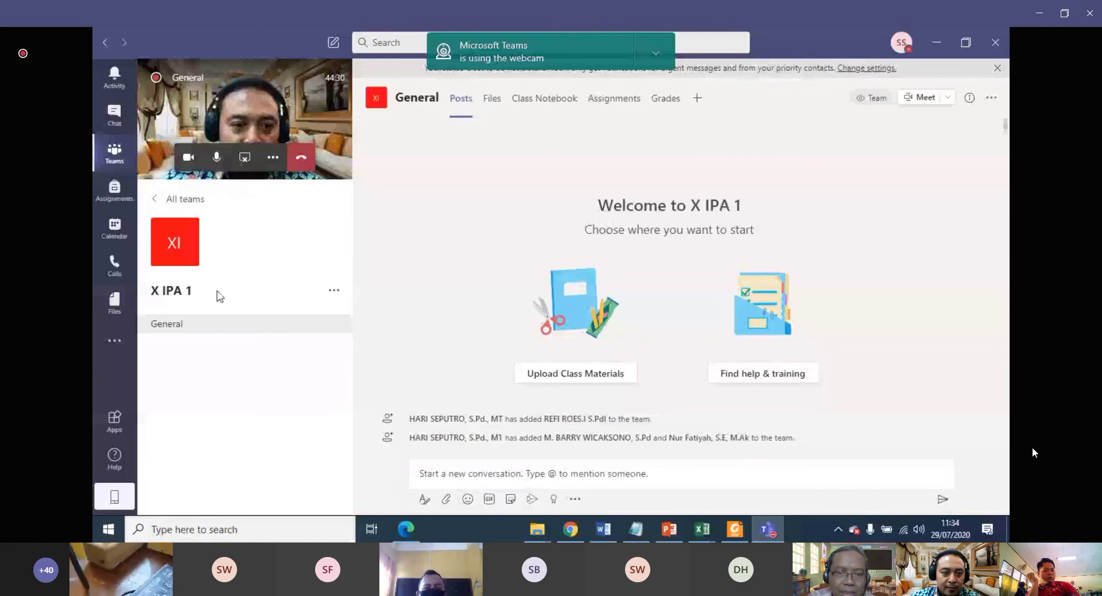
click(335, 292)
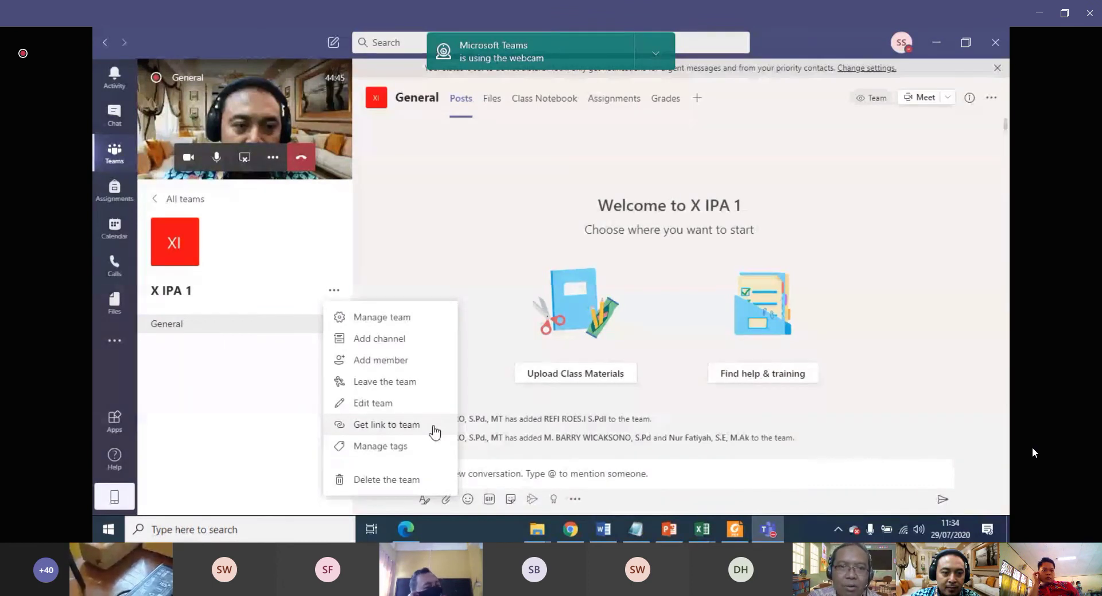
click(415, 426)
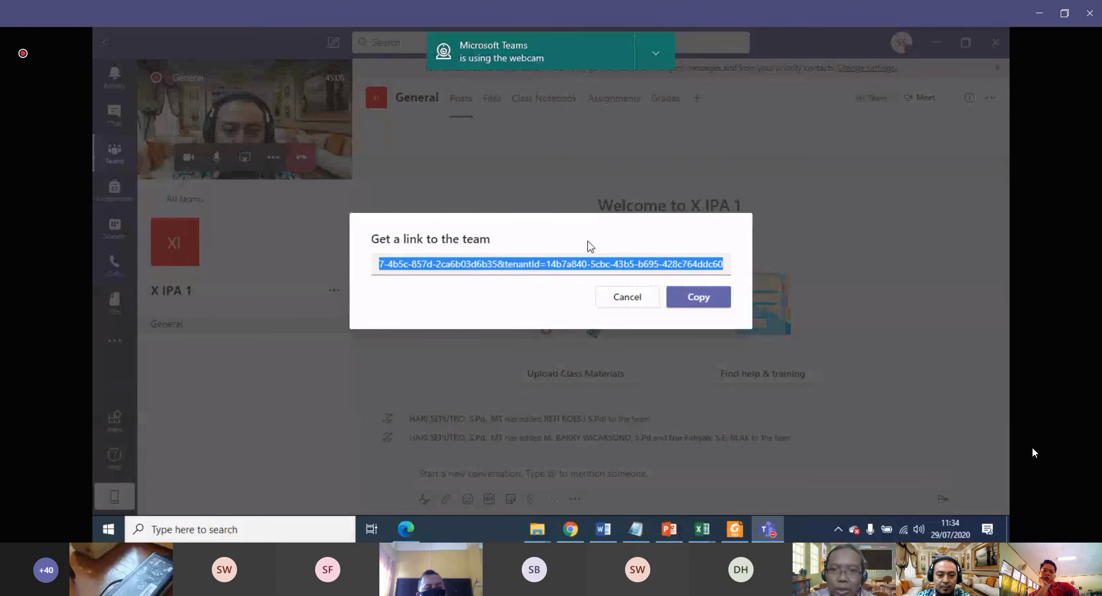
Copy the X IPA 1 team join link from the Get a link dialog.
click(700, 302)
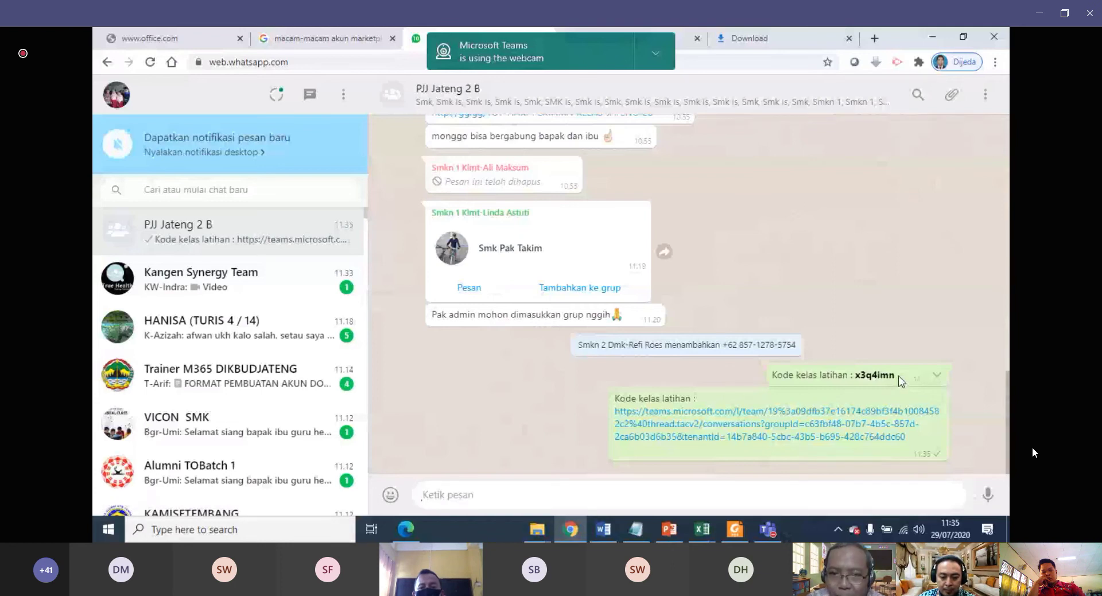
Return from WhatsApp Web to the X IPA 1 General channel in Microsoft Teams.
mouse_move(769, 535)
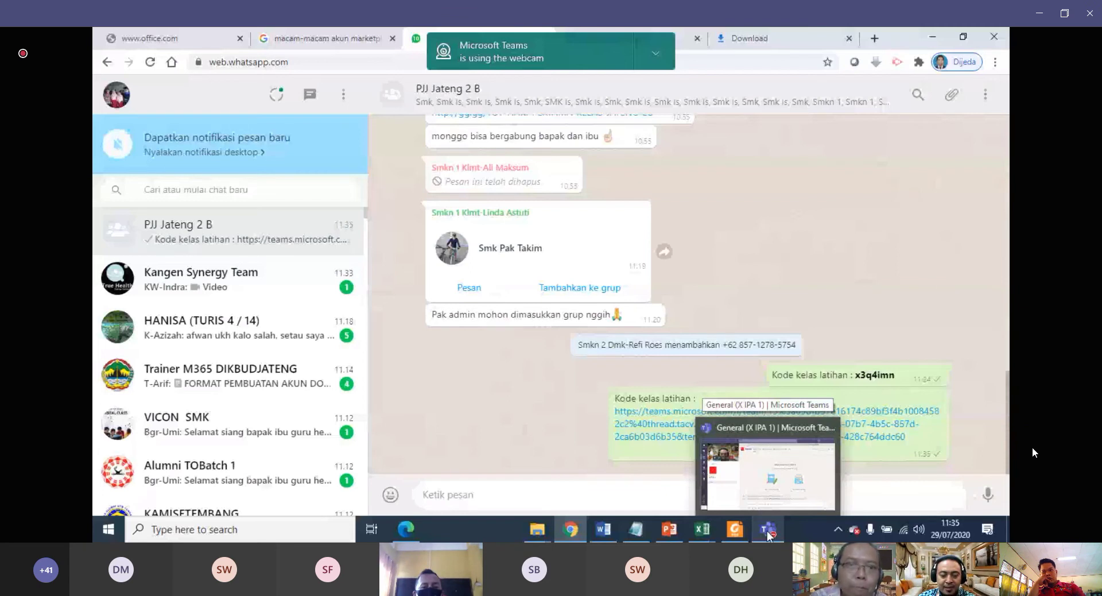
click(768, 530)
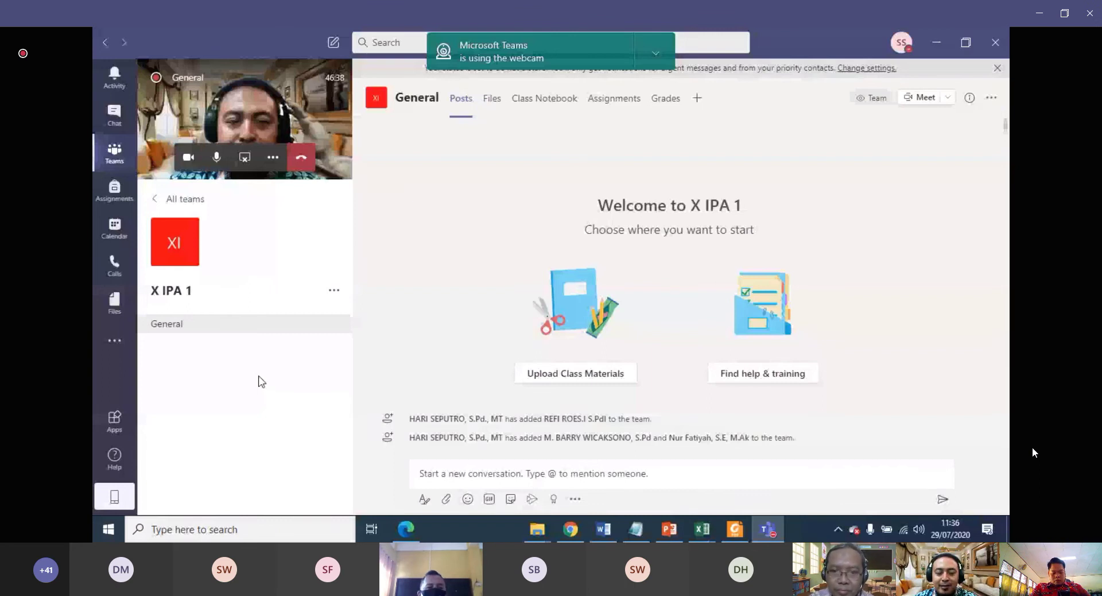
mouse_move(569, 530)
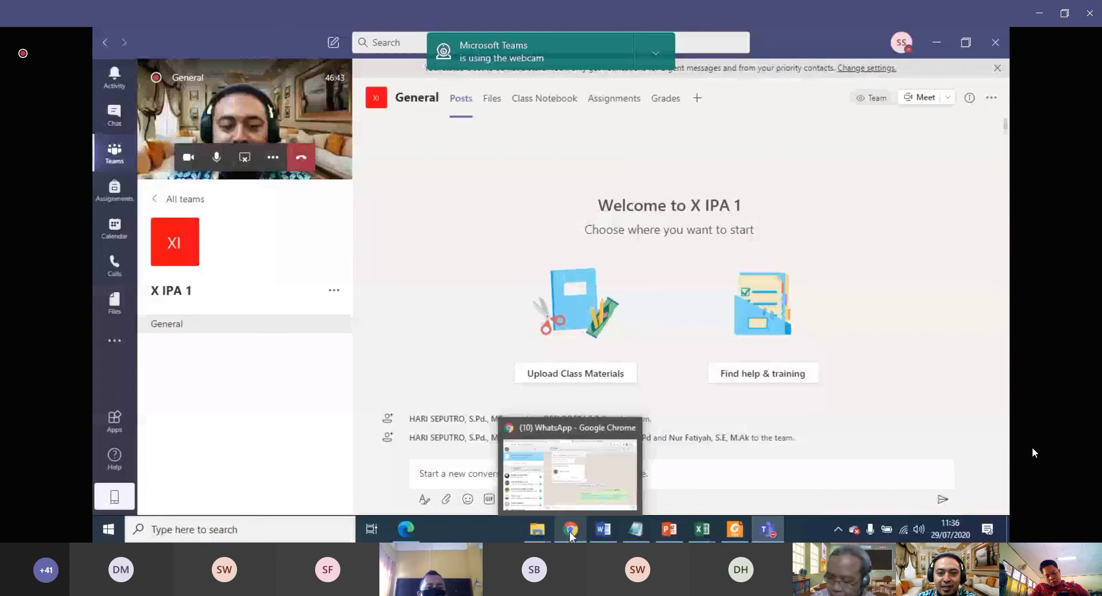
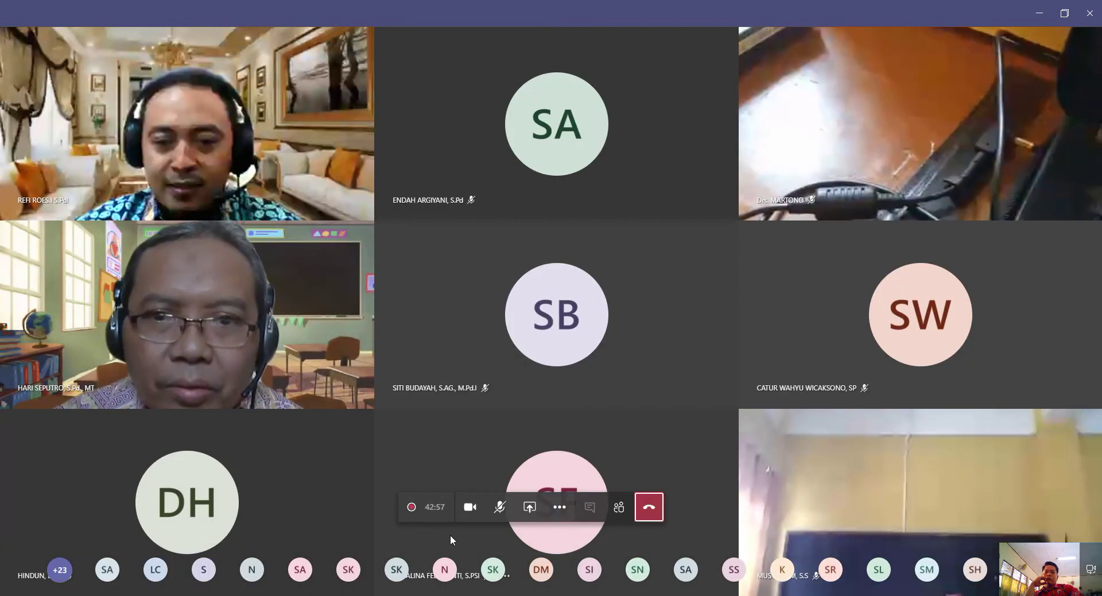
Switch from the WhatsApp Chrome tab back to the Teams meeting window via the taskbar preview.
mouse_move(412, 513)
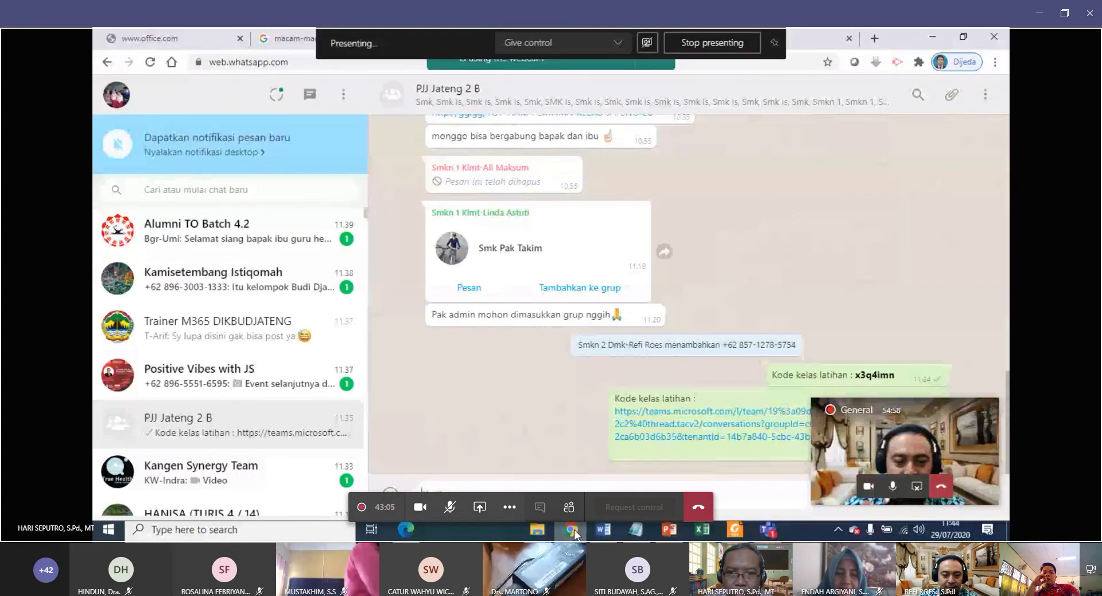
mouse_move(769, 531)
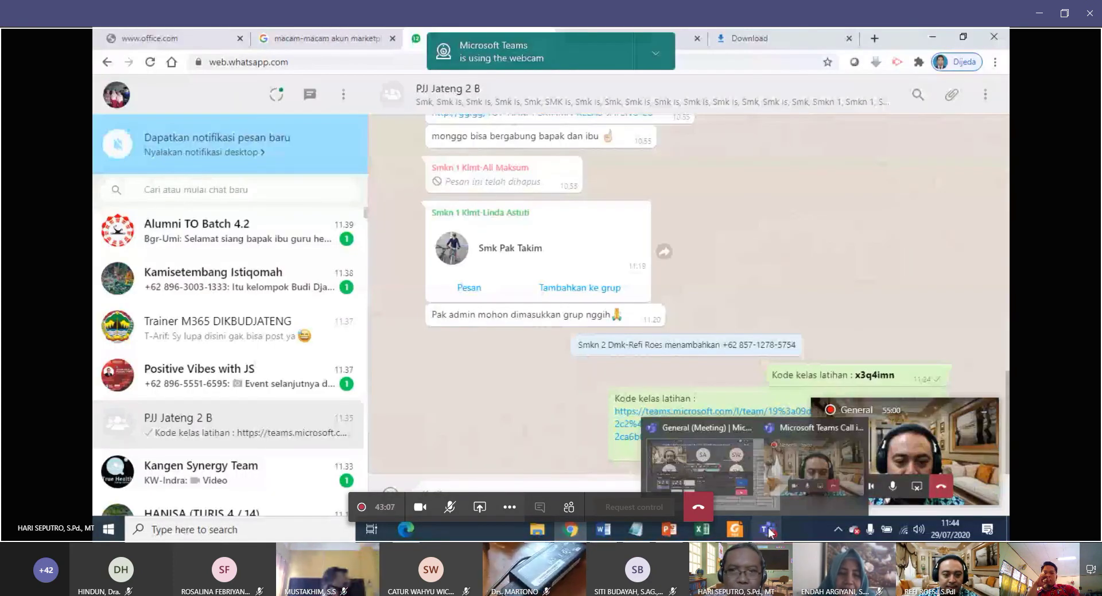
Bring the Teams meeting window forward, with the meeting chat beside the speaker's video.
click(700, 464)
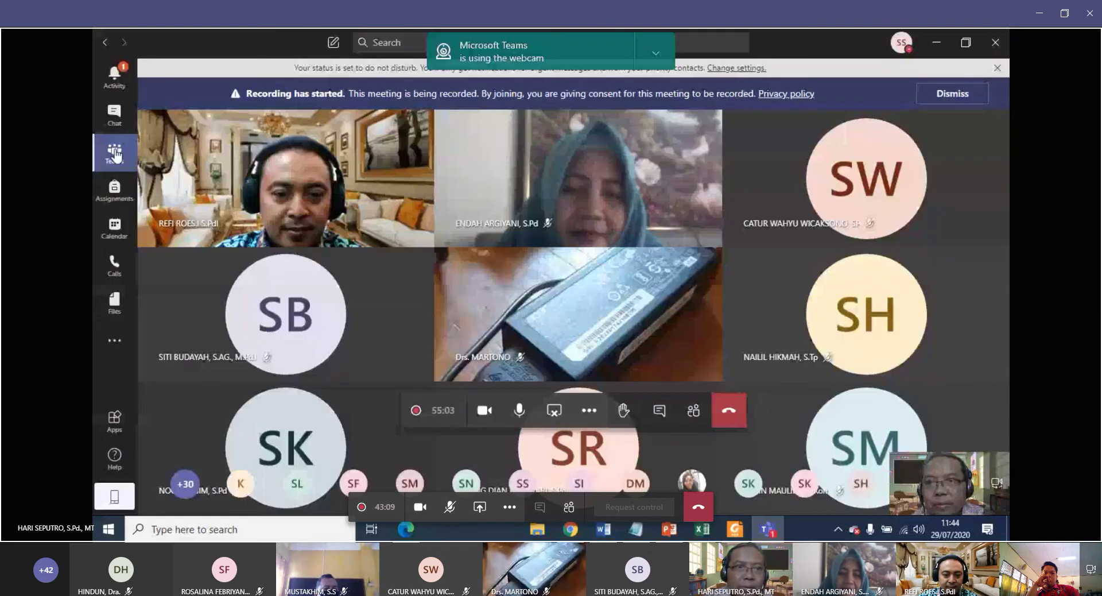
click(114, 152)
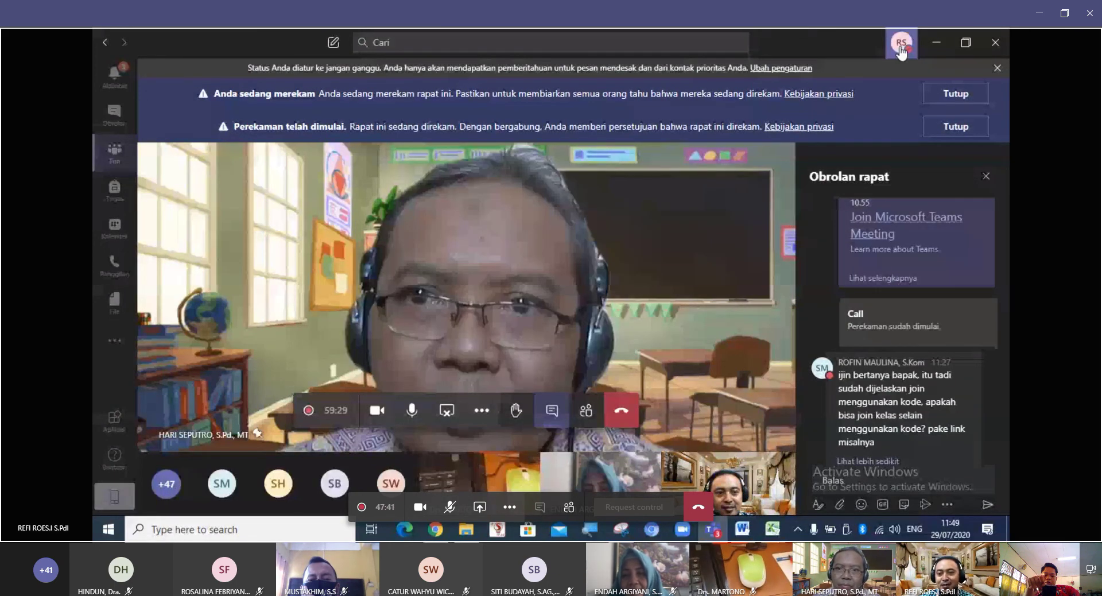
Choose 'Ubah gambar' (Change picture) from the avatar's profile menu.
click(900, 46)
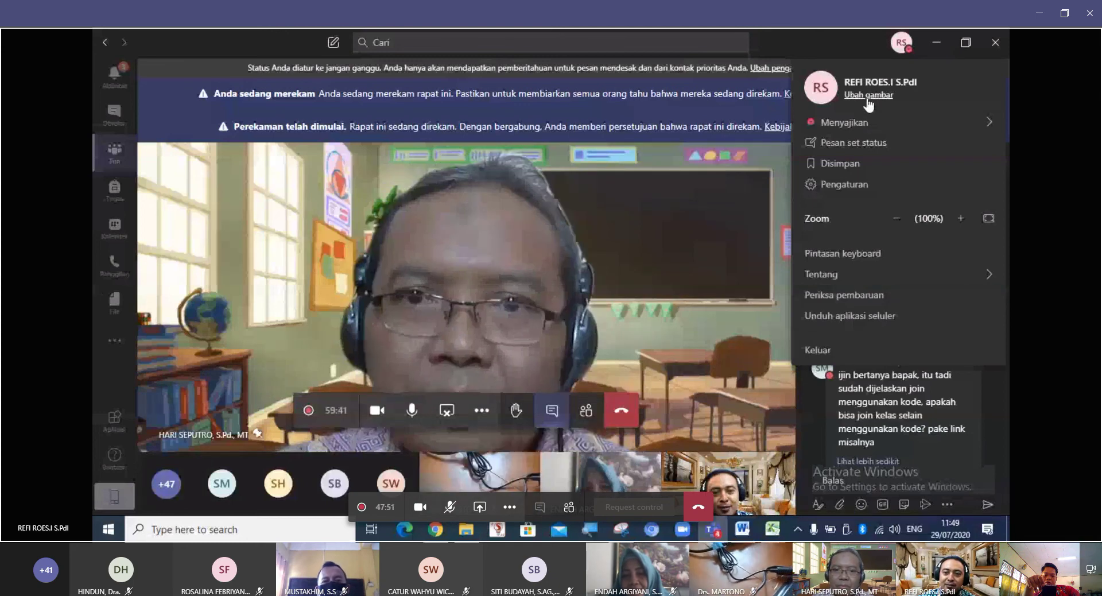
click(868, 96)
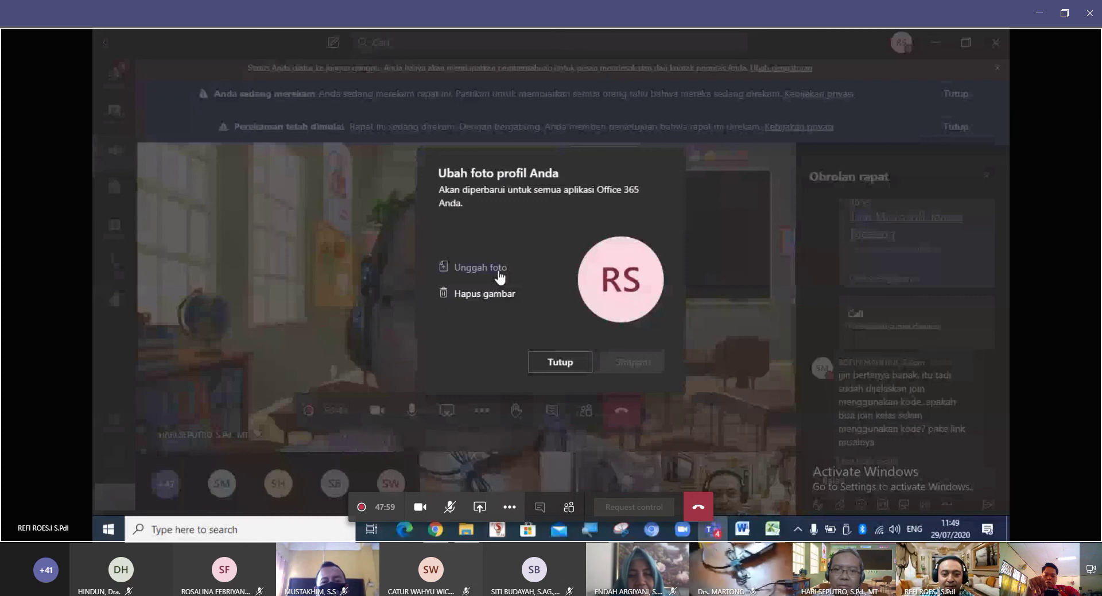
Choose 'Unggah foto' (Upload photo) in the 'Ubah foto profil Anda' dialog.
click(498, 271)
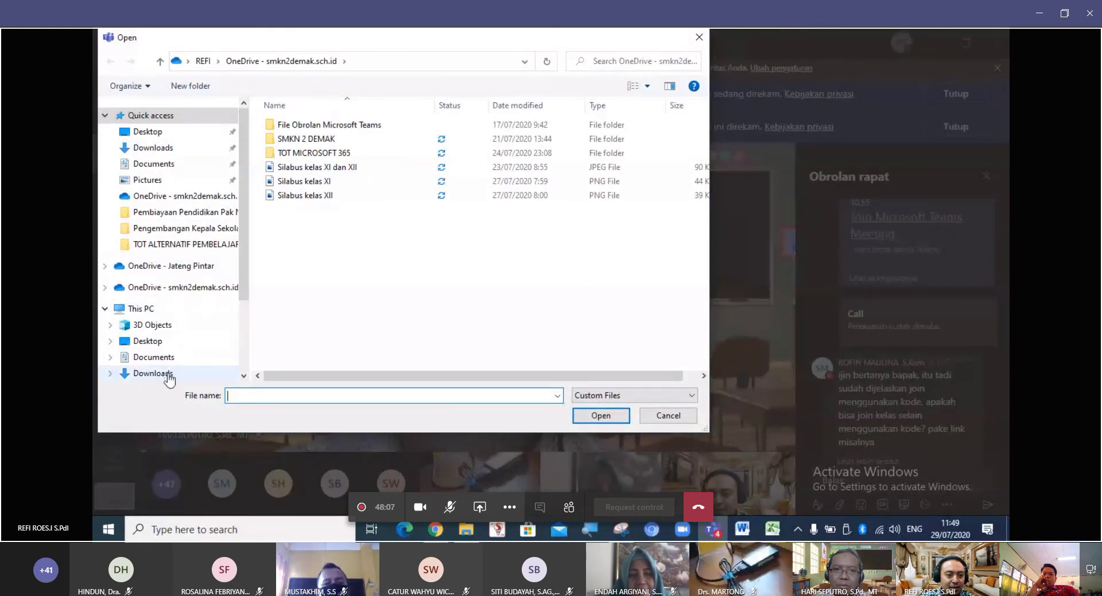
Load the blue-background portrait from E:\refi\FOTO into the profile photo preview.
scroll(182, 292, down, 1)
scroll(162, 378, down, 1)
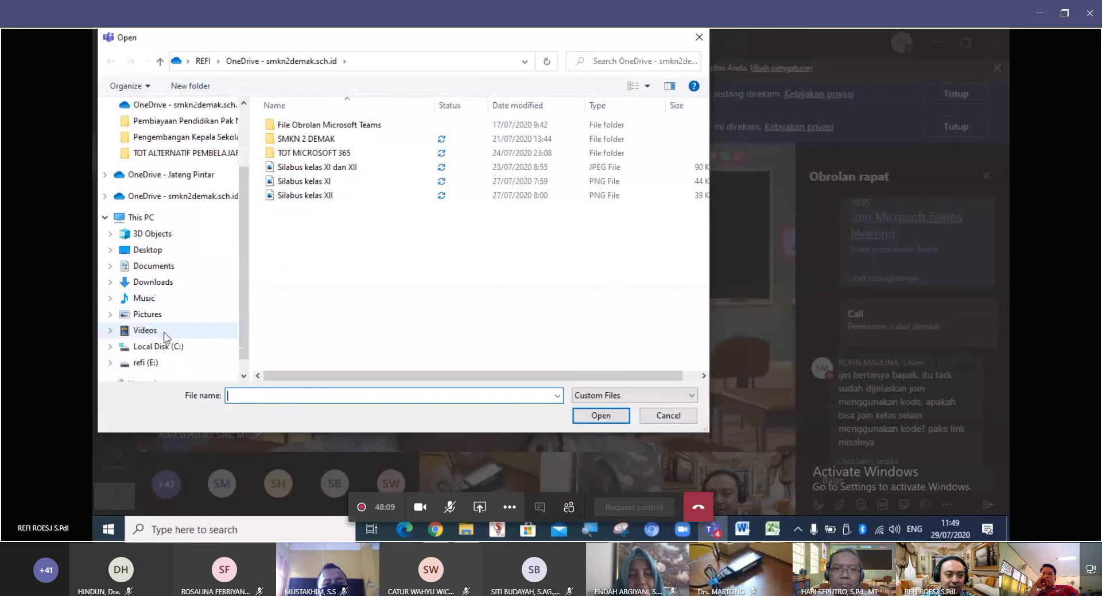
click(152, 362)
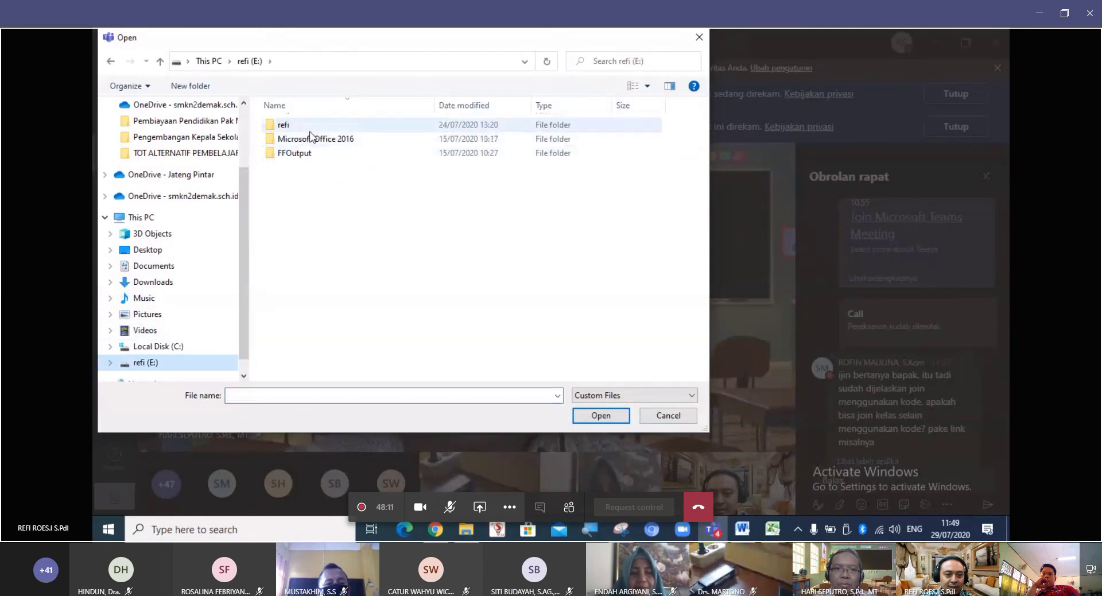
double_click(287, 125)
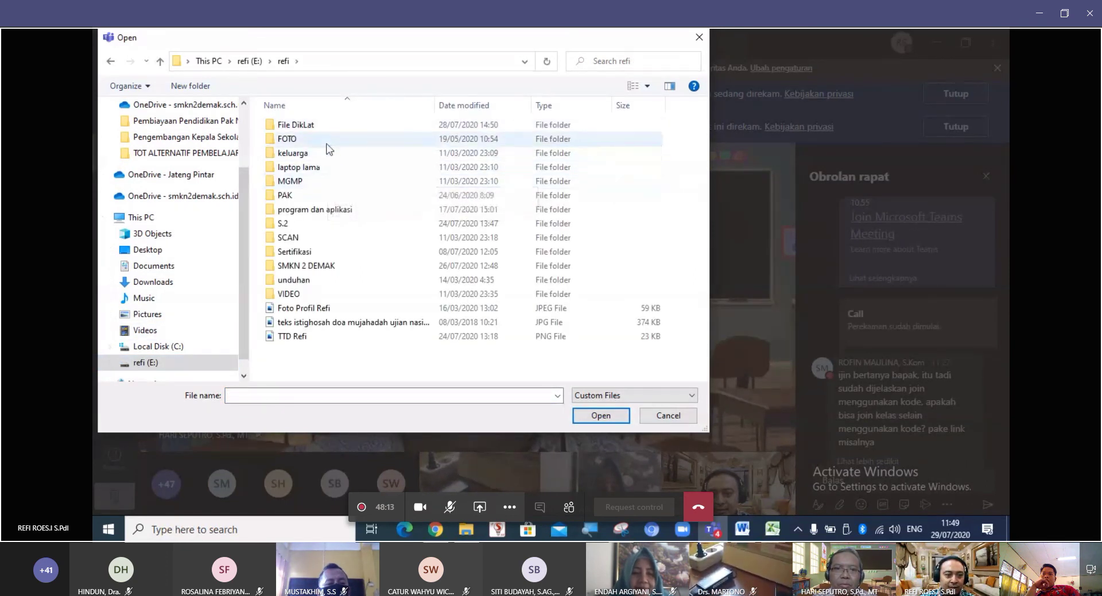
double_click(286, 139)
click(384, 150)
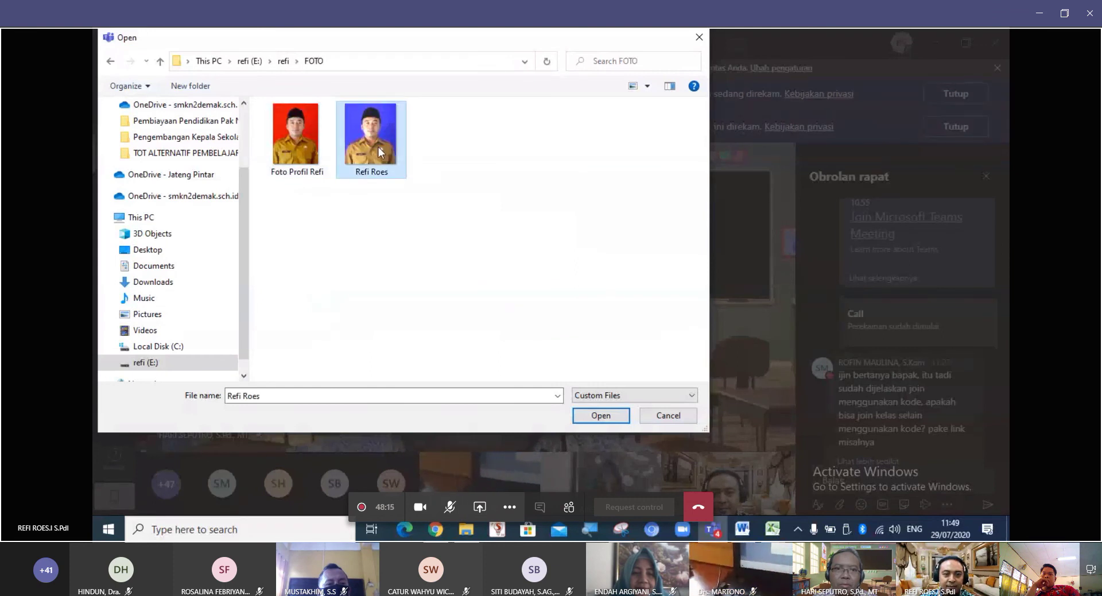
click(601, 415)
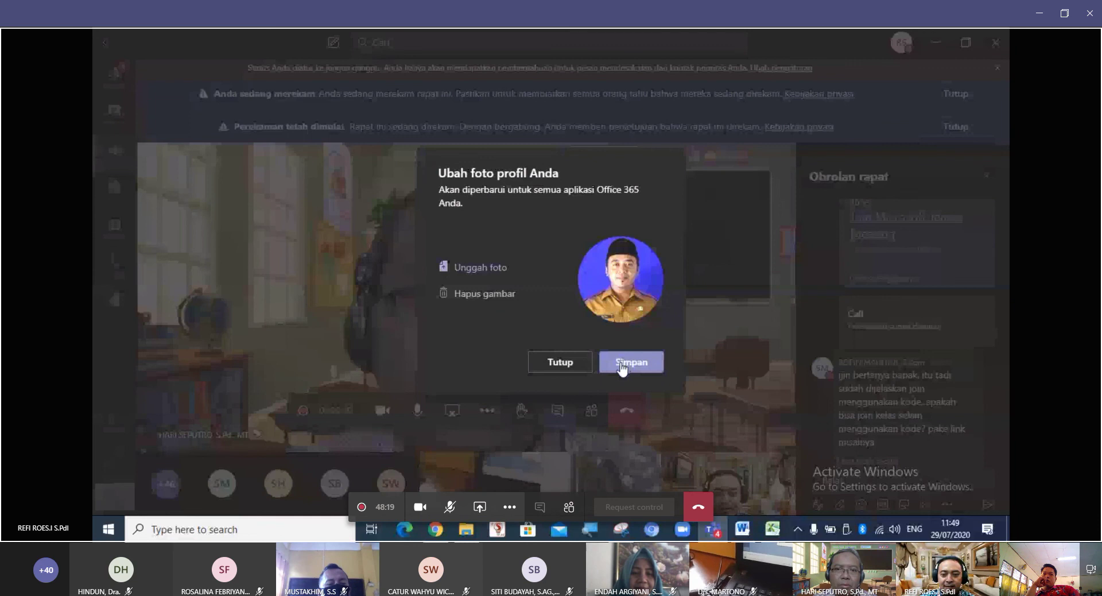
Save the portrait as the profile photo with Simpan, then close the dialog with Tutup.
click(621, 364)
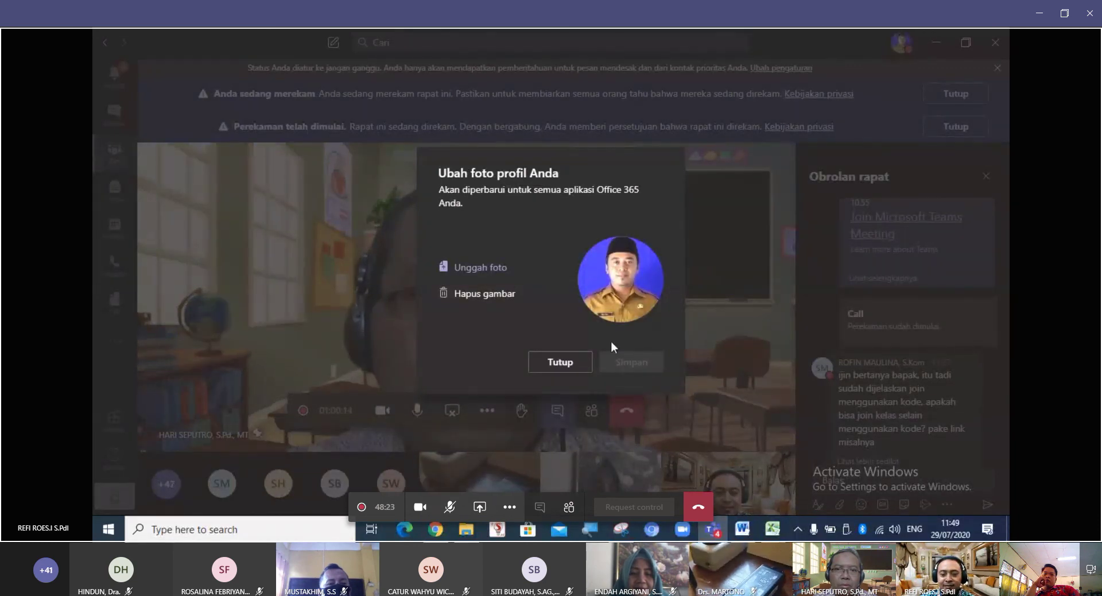
click(560, 362)
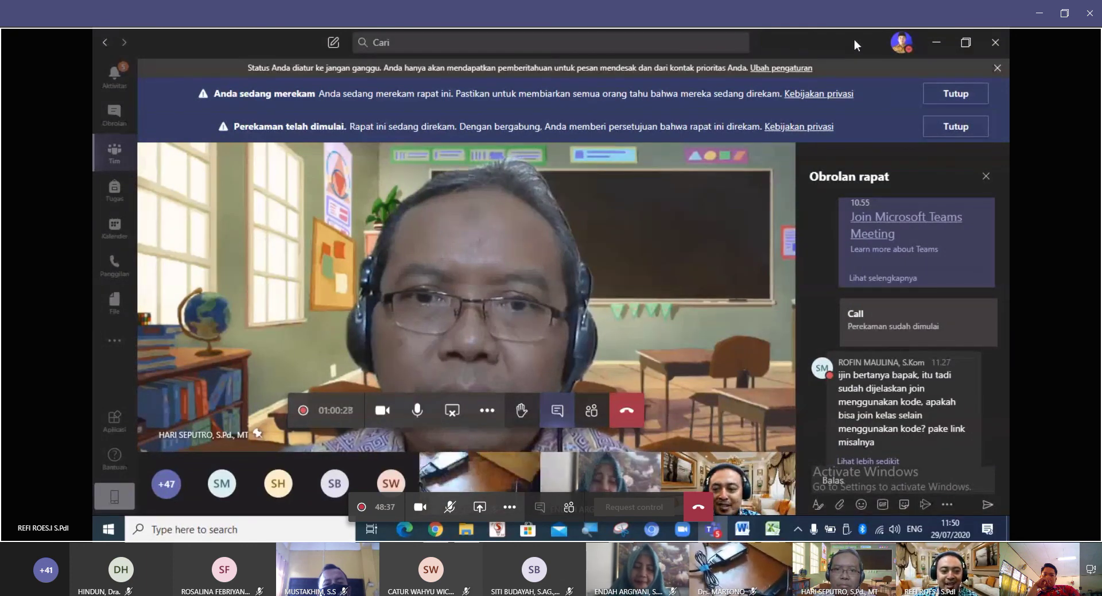
Open Pengaturan and review the Umum settings, checking the Bahasa aplikasi list without changing it.
click(906, 45)
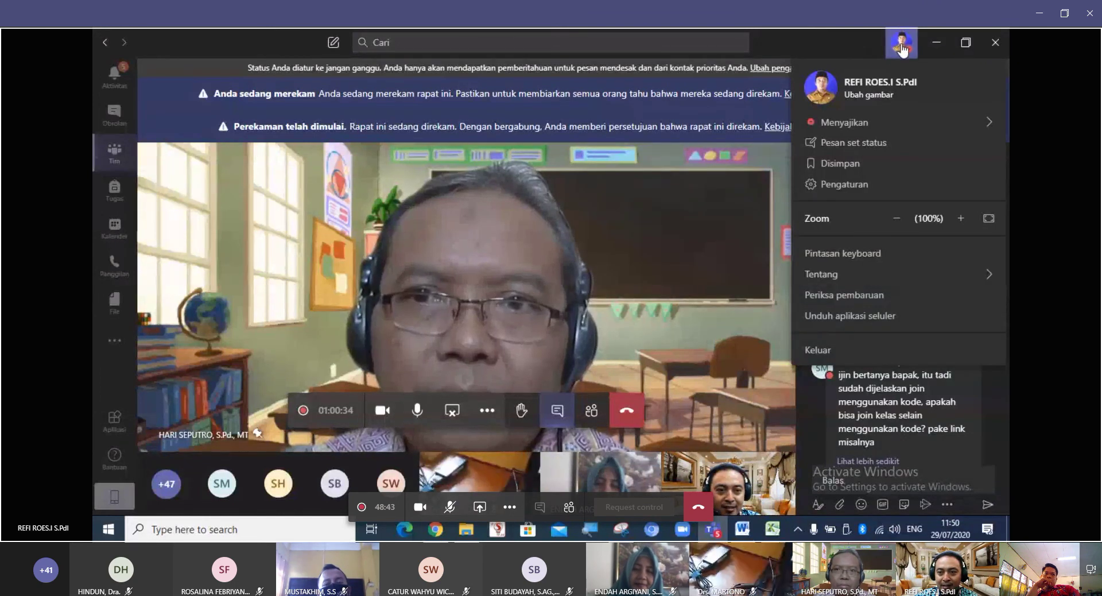
click(861, 186)
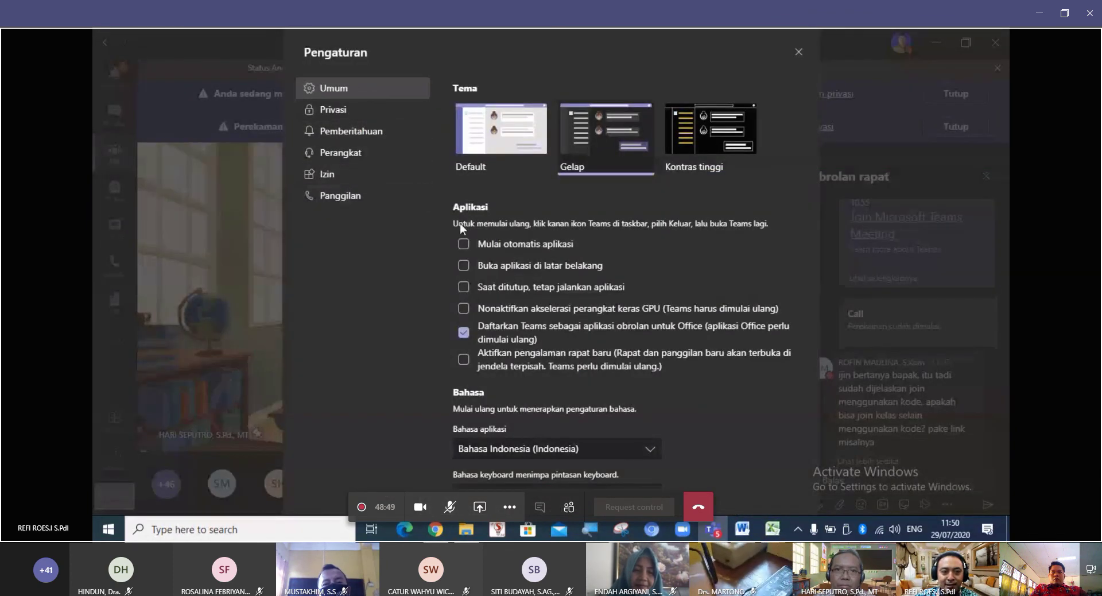
scroll(487, 253, down, 3)
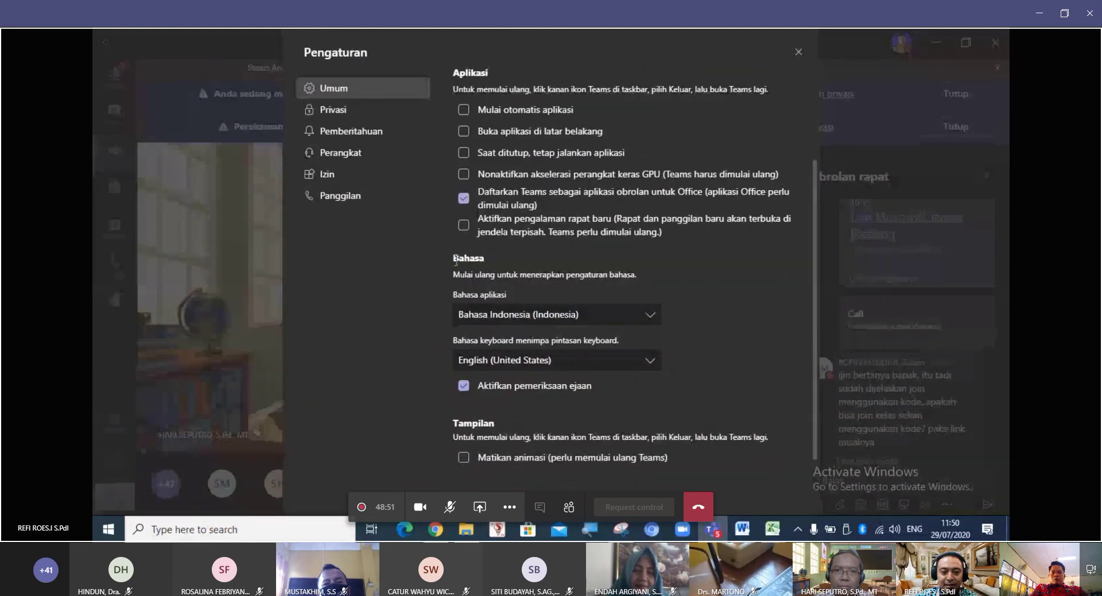
click(653, 318)
click(653, 317)
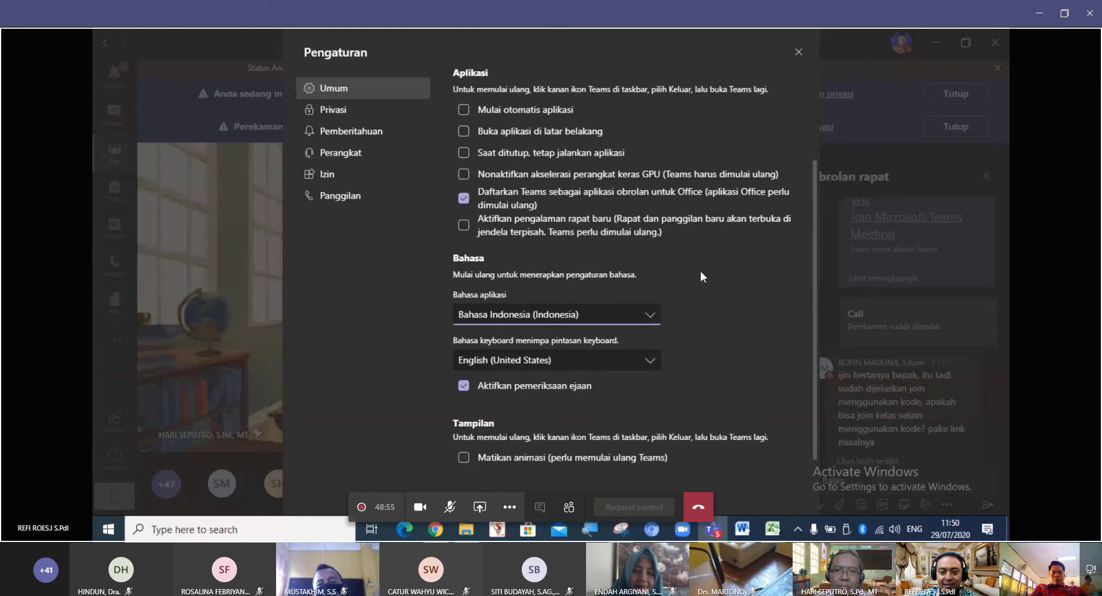
scroll(703, 270, up, 3)
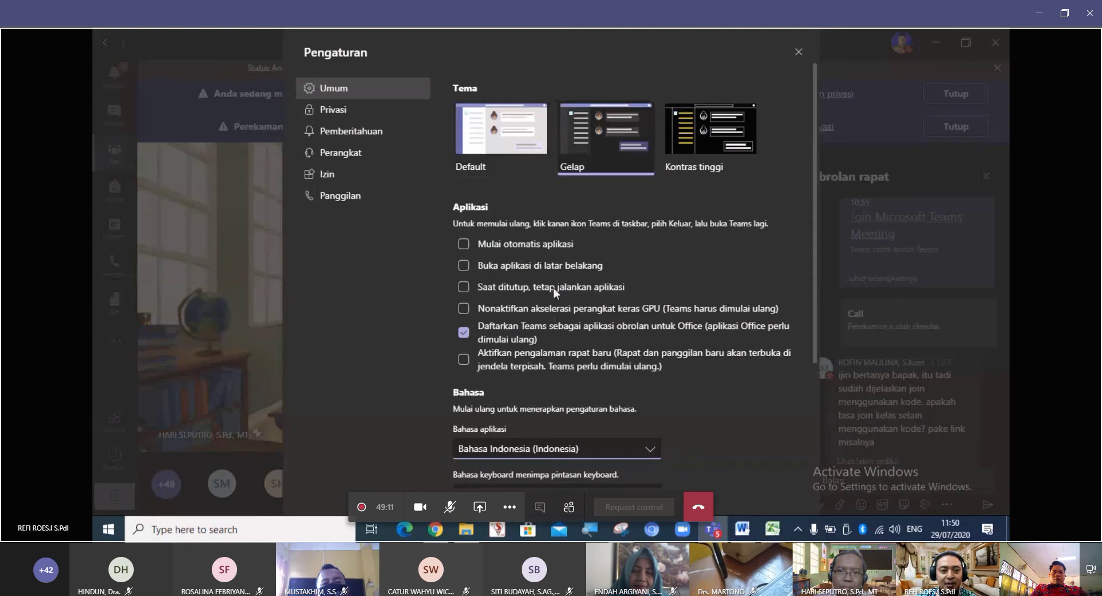
scroll(574, 240, down, 3)
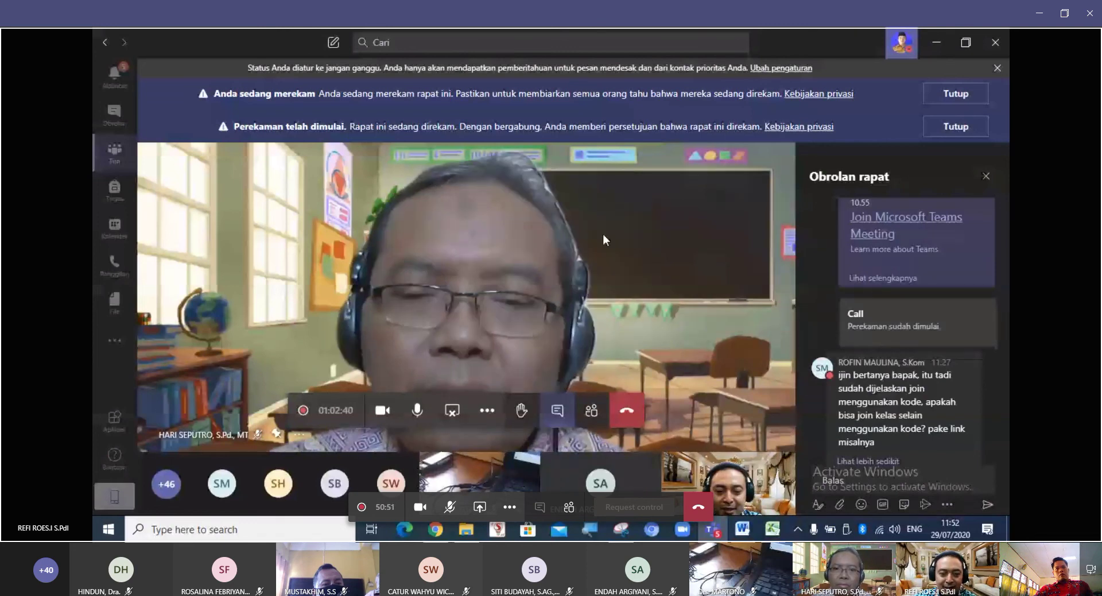
Open Show background effects from the meeting's More actions (…) menu.
click(488, 411)
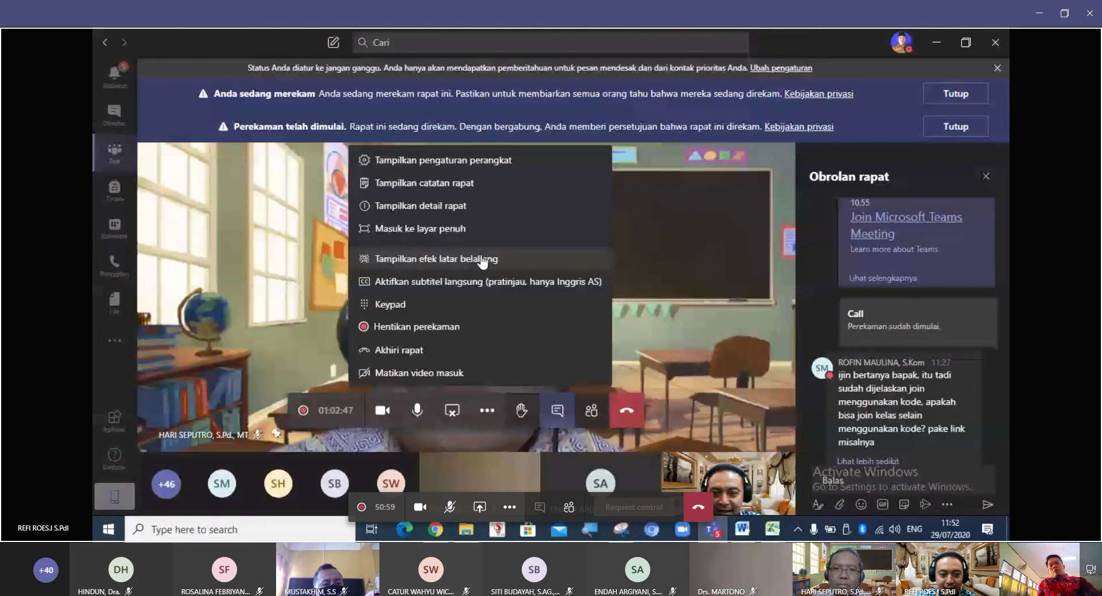
click(450, 266)
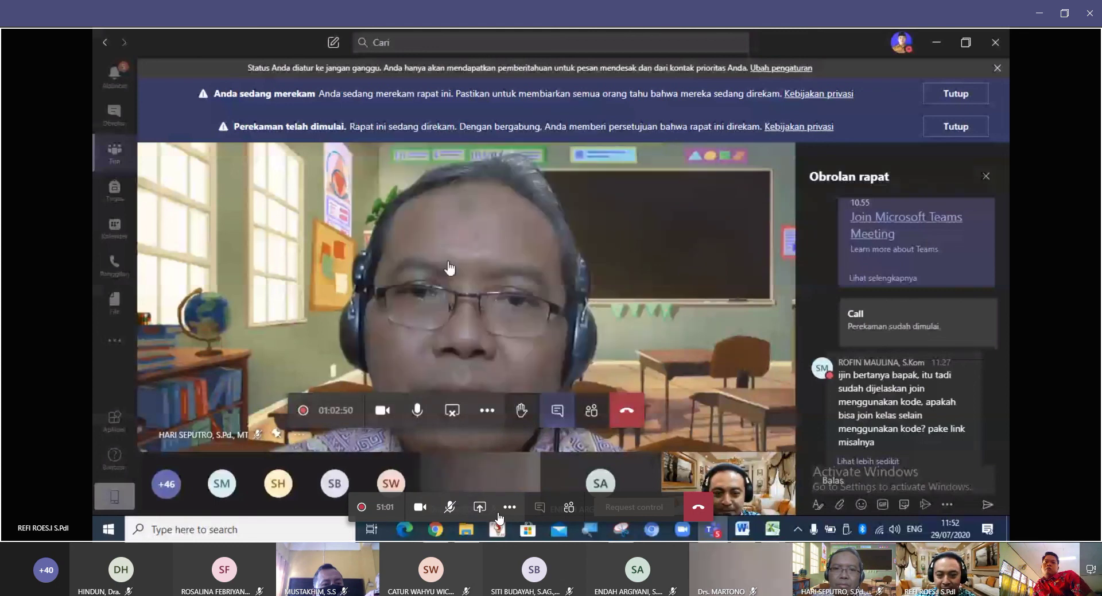
click(508, 509)
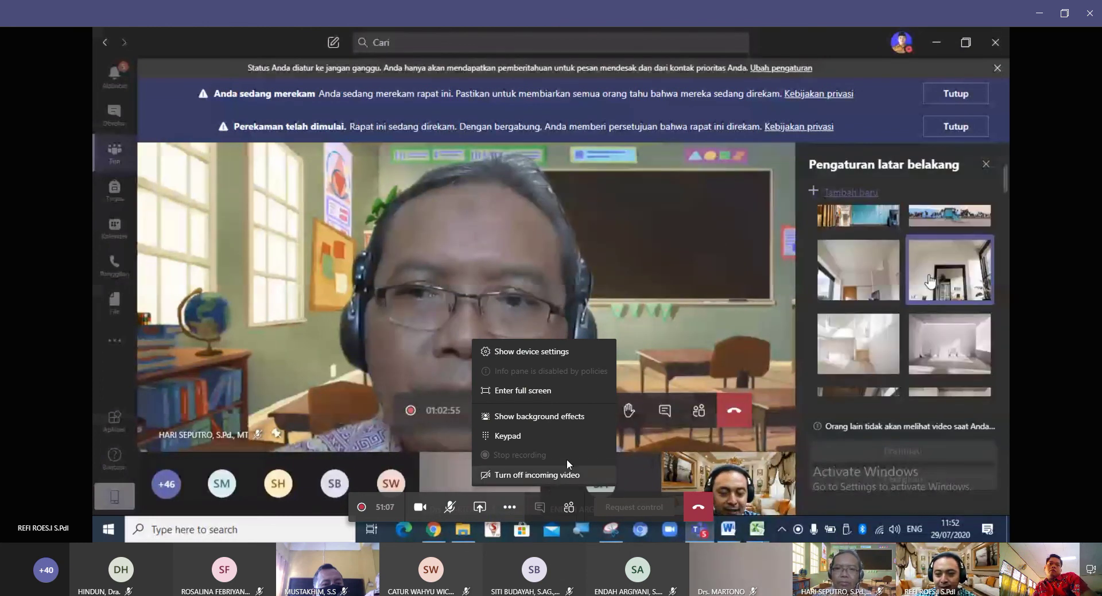
click(562, 418)
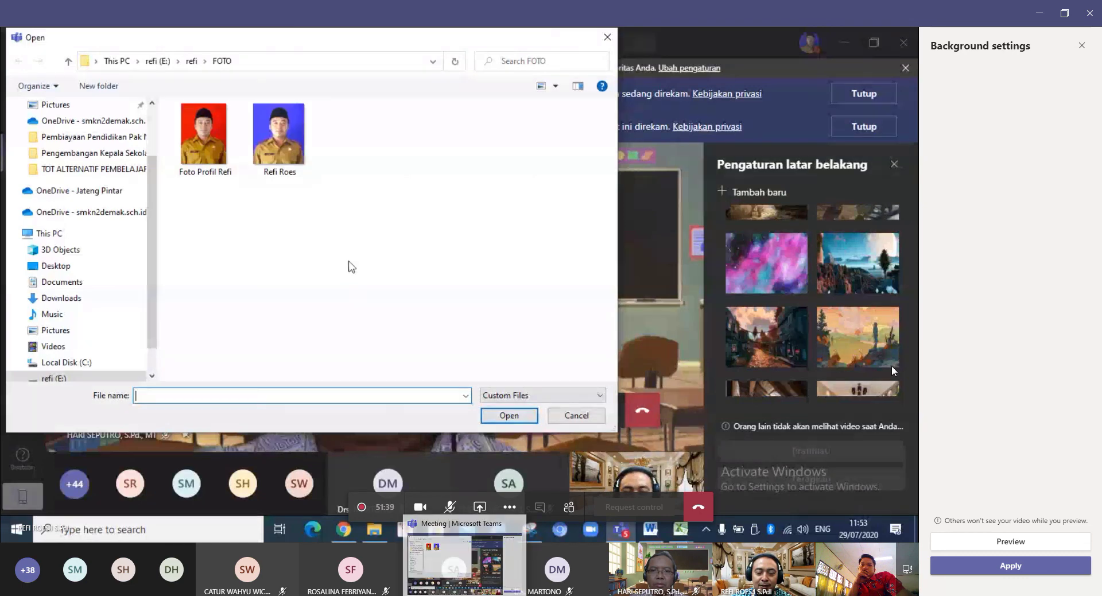
Close the Background settings panel.
click(1081, 45)
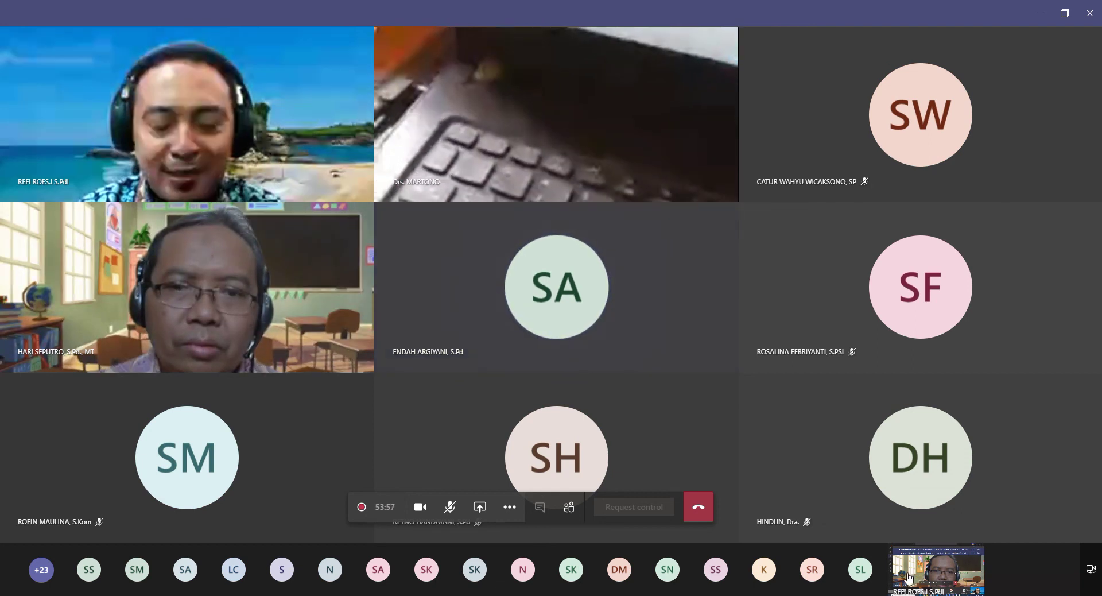
Turn the meeting camera off, briefly back on, then off again.
mouse_move(860, 569)
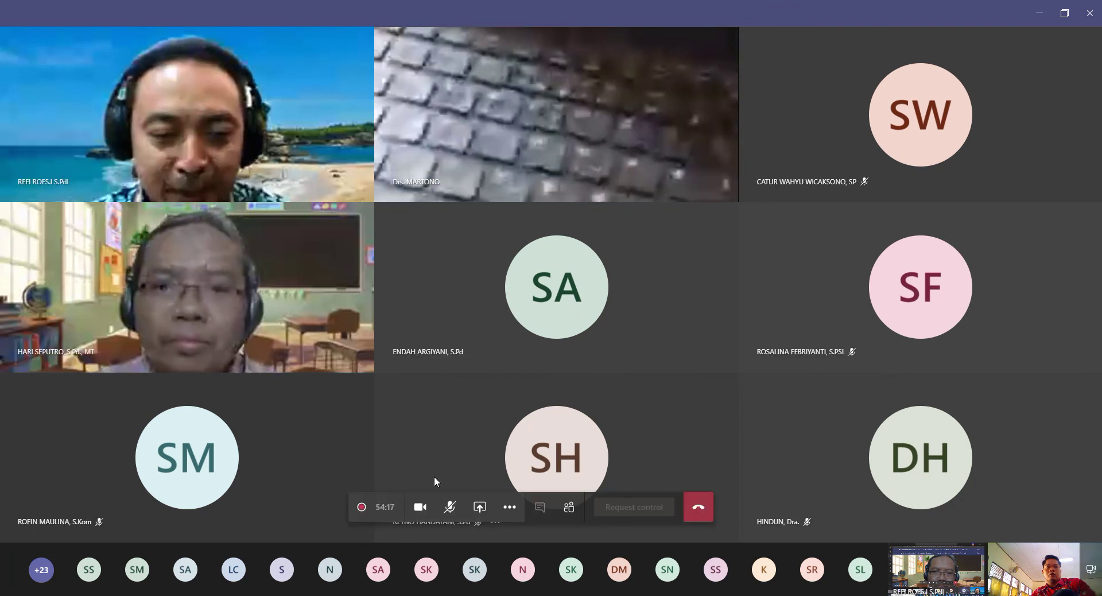
click(422, 508)
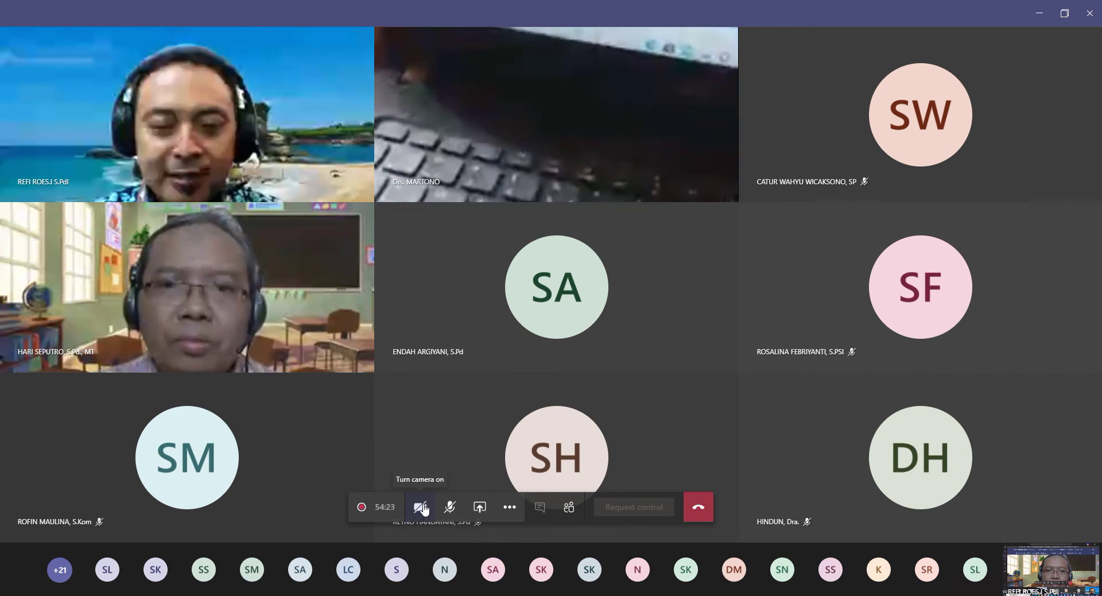
click(425, 508)
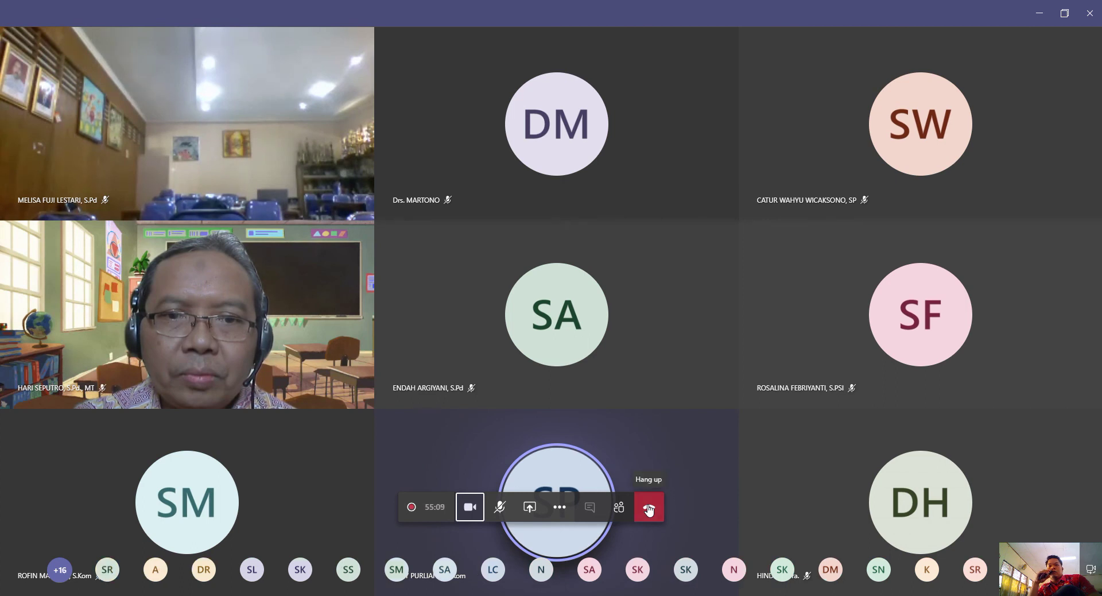
click(475, 514)
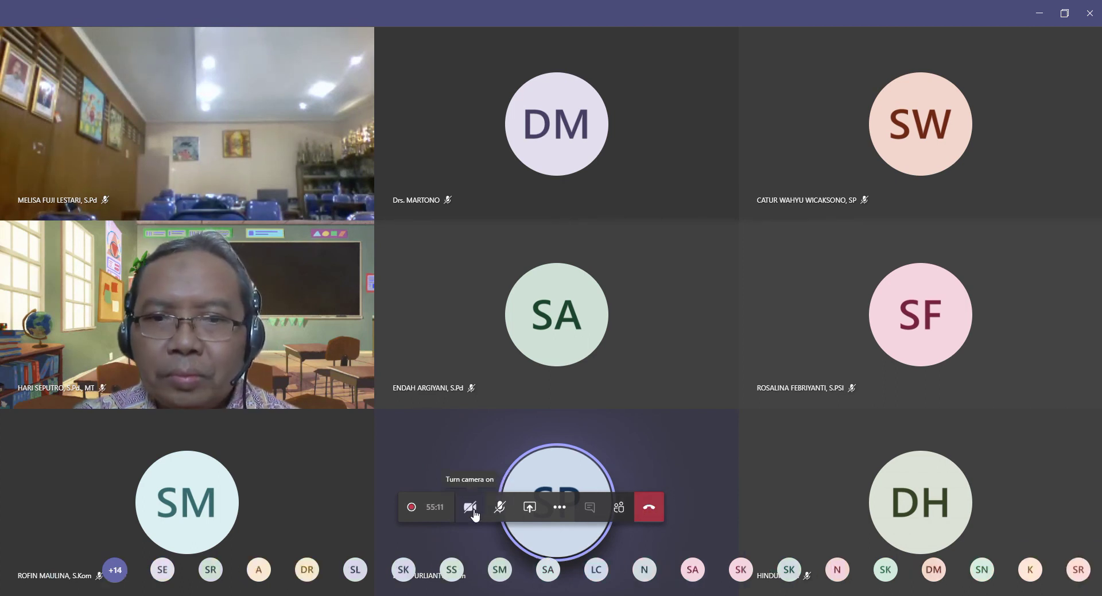